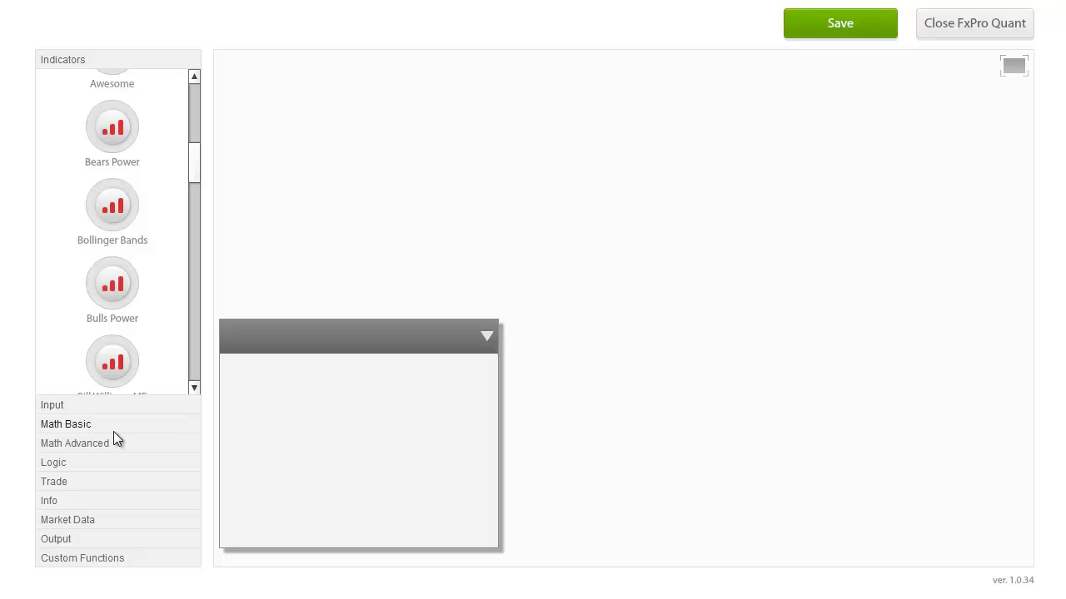
Place an Ask market data block with a Compare logic block beside it and link Ask to Compare's Value 1
left_click(91, 522)
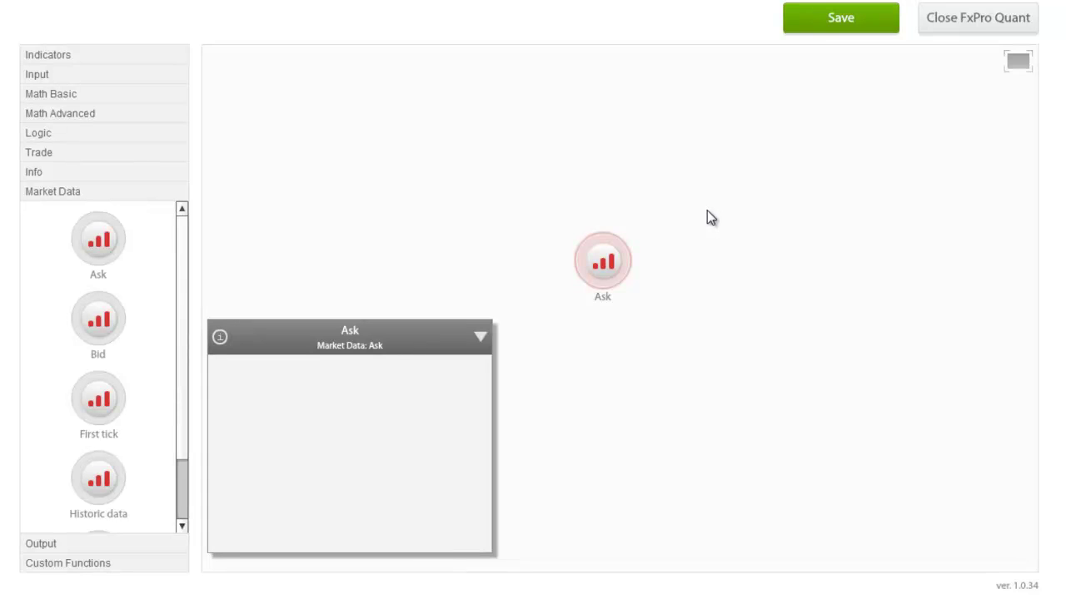
left_click(139, 135)
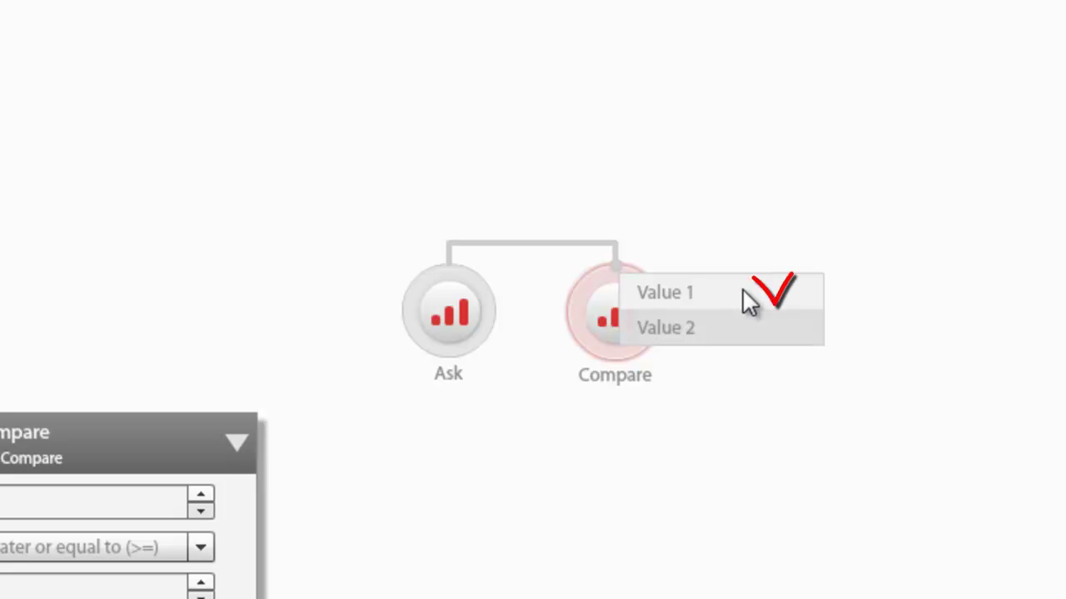
left_click(742, 291)
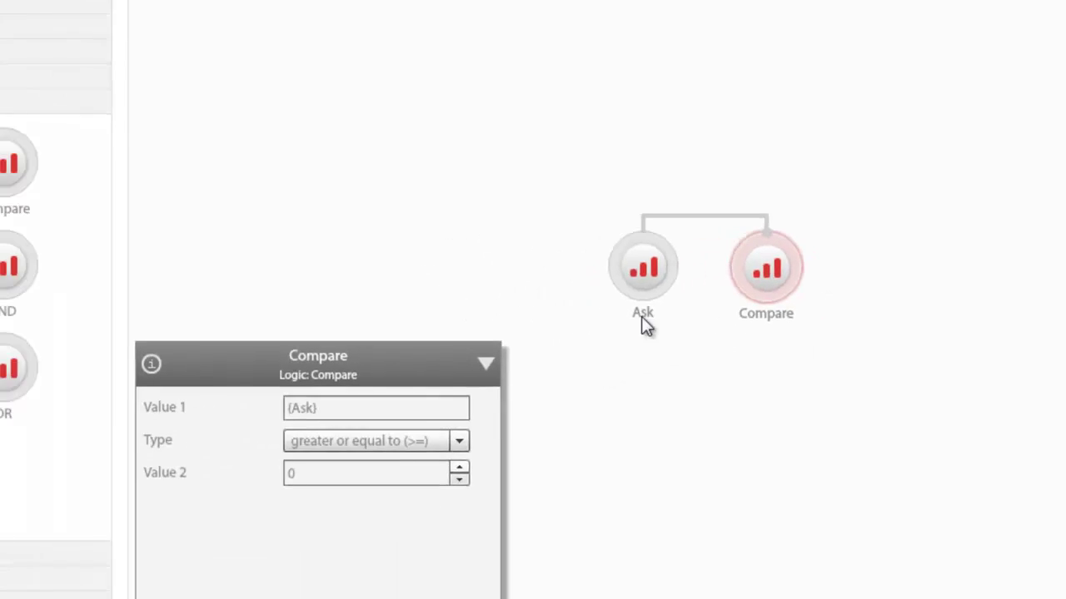
Set the Compare block's Value 2 to 1.40
left_click(485, 442)
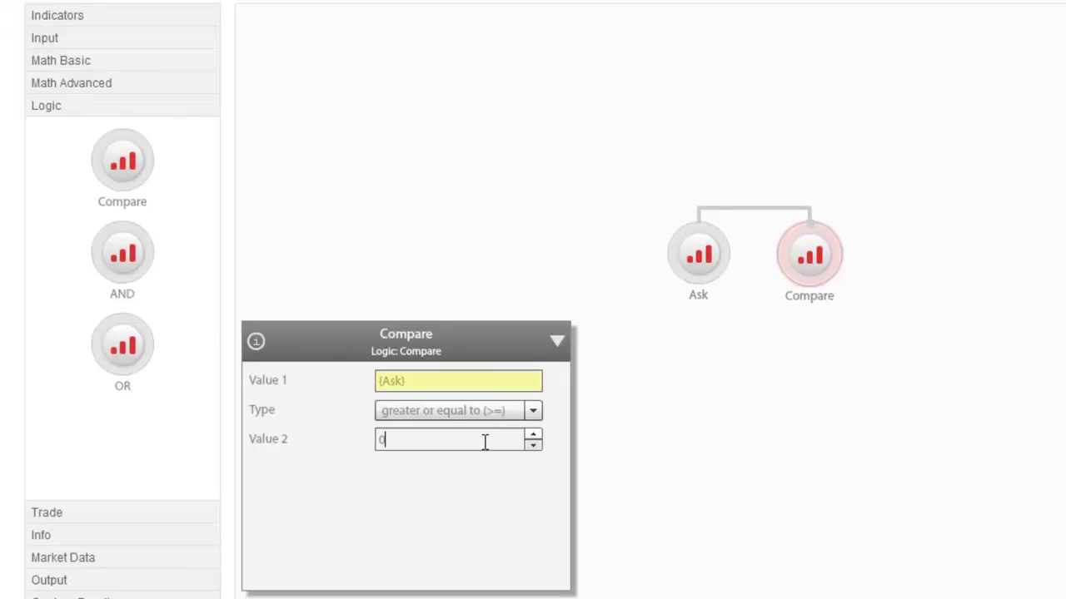
key("BackSpace")
type("1.40")
Place a Bollinger Bands indicator block below the Compare block
left_click(149, 20)
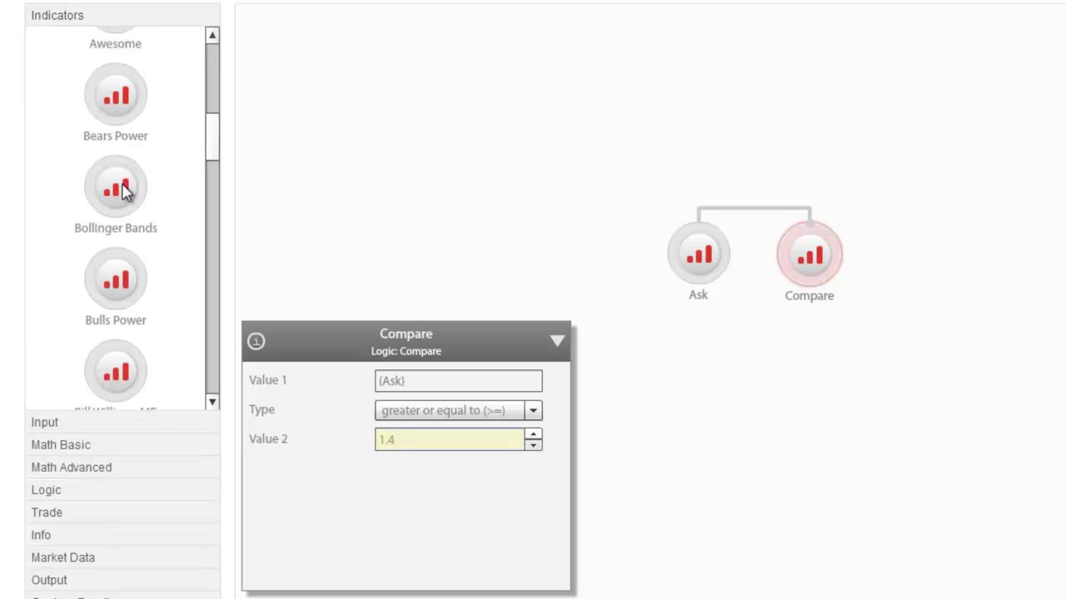
left_click_drag(124, 185, 821, 374)
left_click(820, 377)
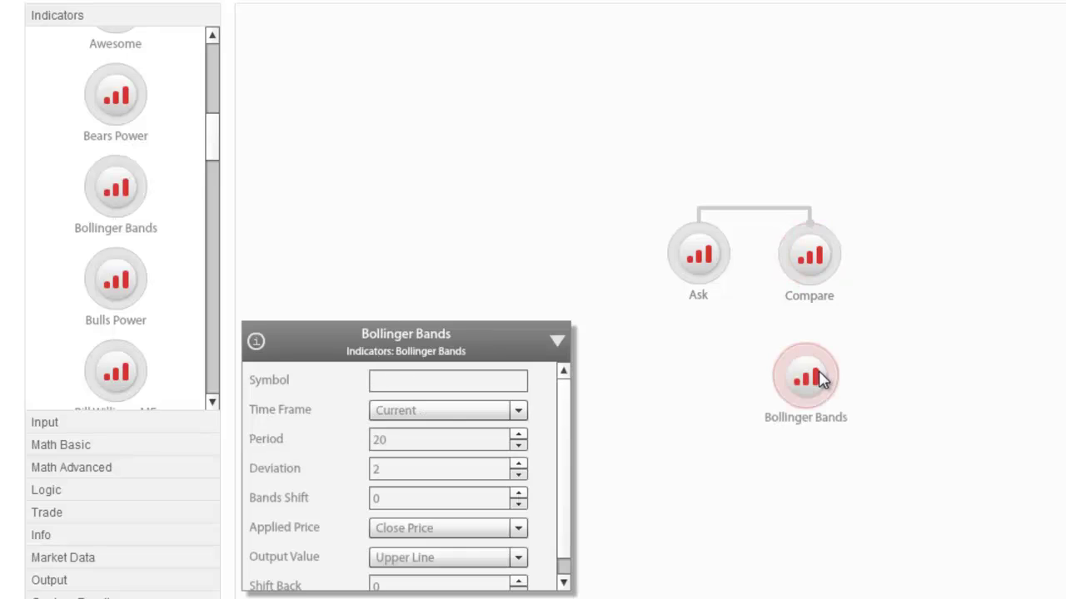
Link Bollinger Bands to Compare's Value 2 and set the comparison type to greater than (>)
left_click_drag(838, 380, 824, 237)
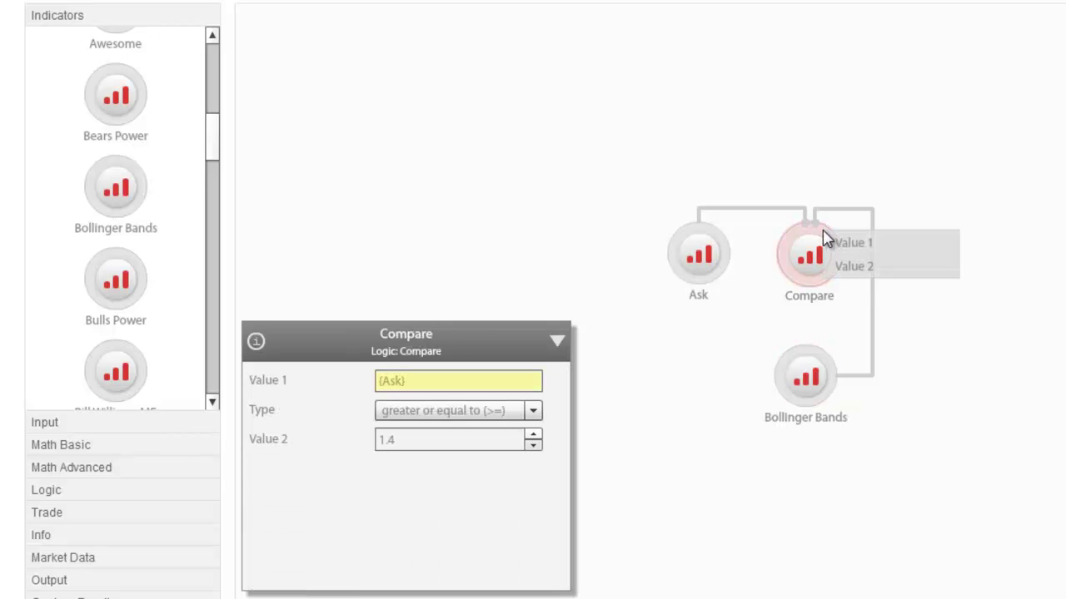
left_click(882, 268)
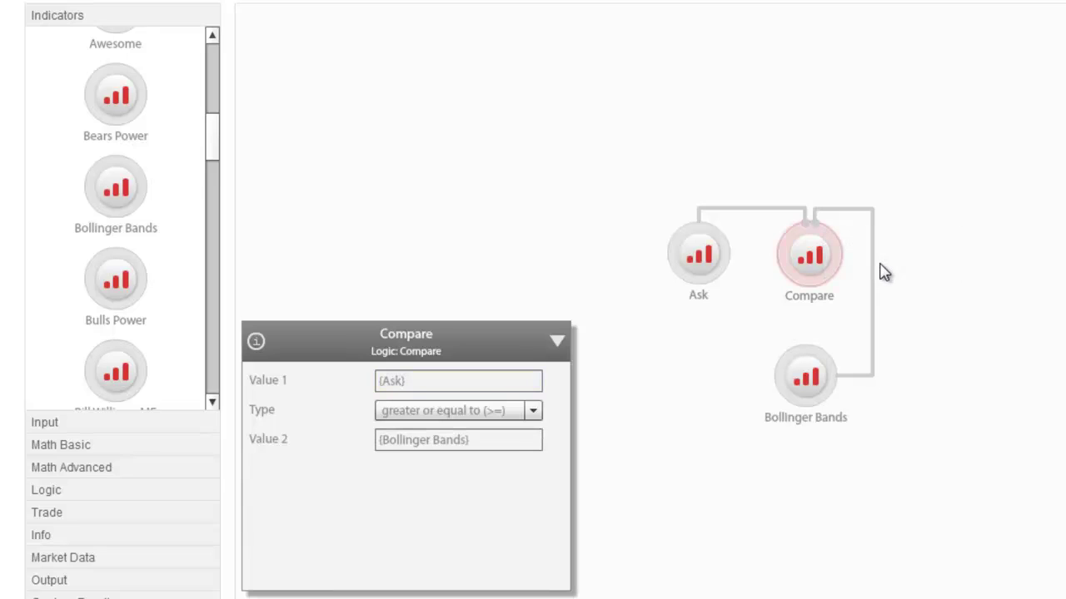
left_click(533, 412)
left_click(506, 453)
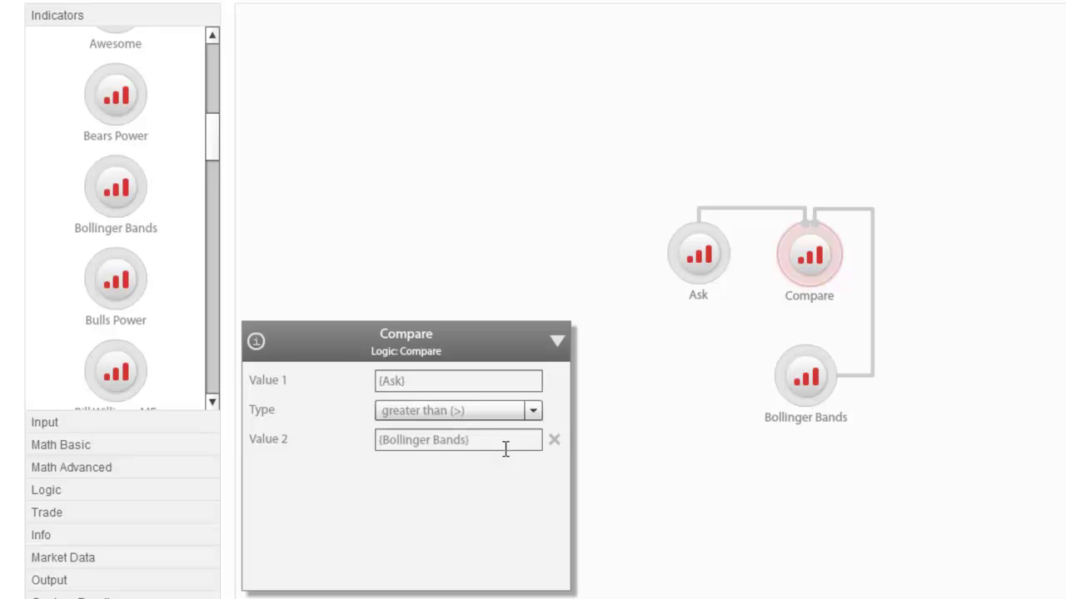
Place a Whole Number Input block beside Bollinger Bands and set its value to 20
left_click(778, 371)
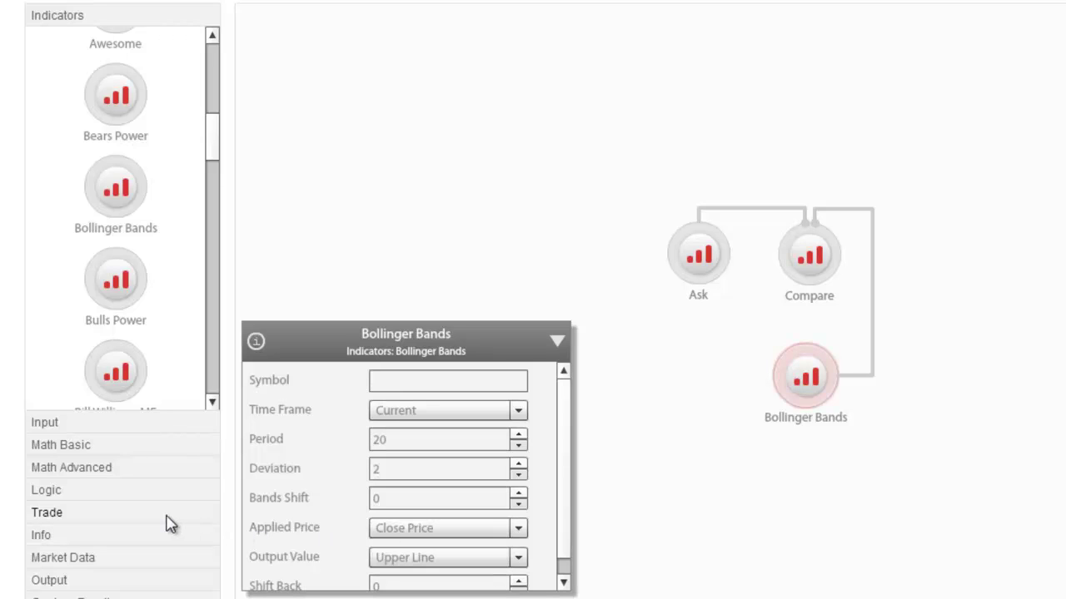
left_click(125, 423)
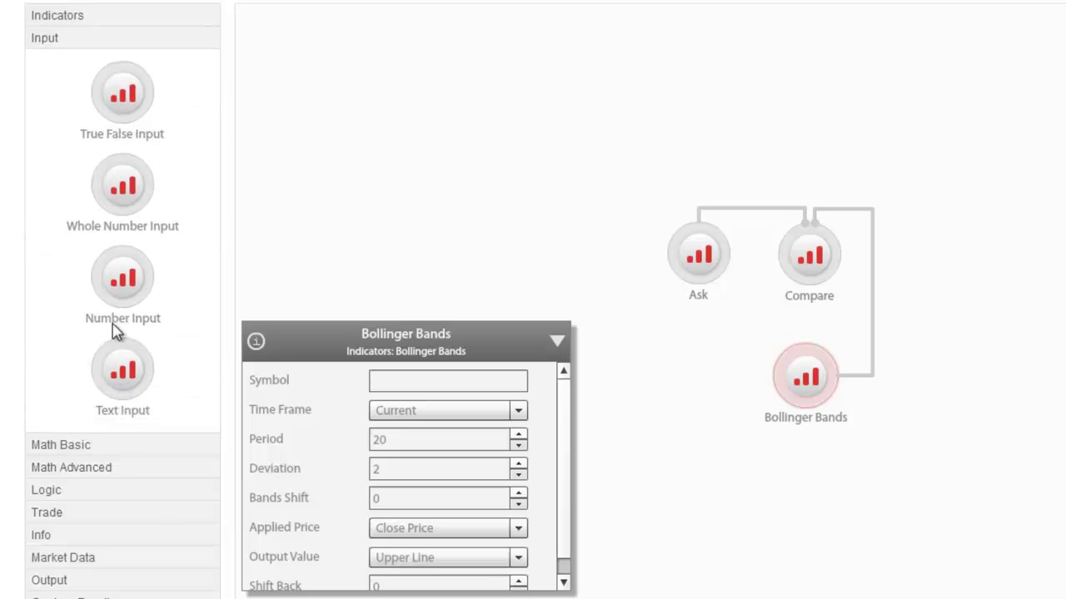
left_click_drag(116, 210, 680, 384)
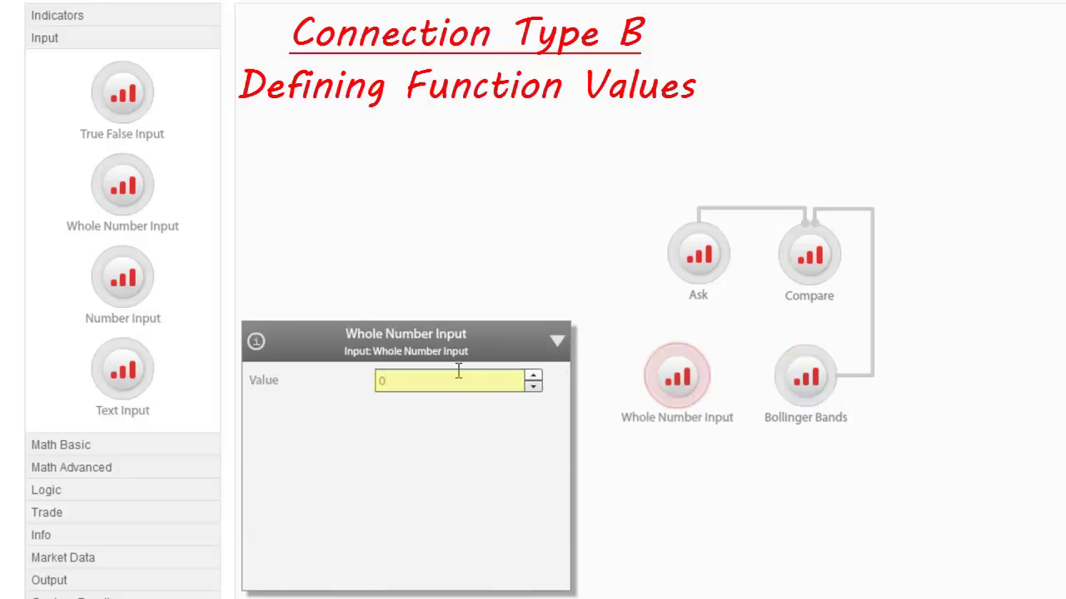
key("BackSpace")
type("20")
Link the Whole Number Input block to the Period of Bollinger Bands and check the settings of both blocks
left_click_drag(707, 381, 783, 387)
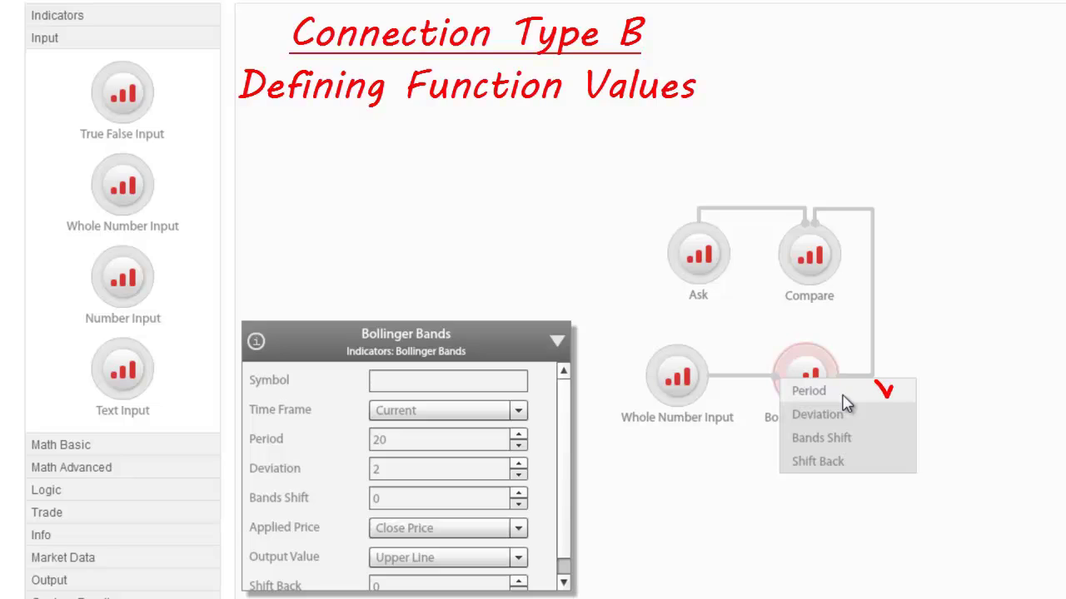
left_click(844, 396)
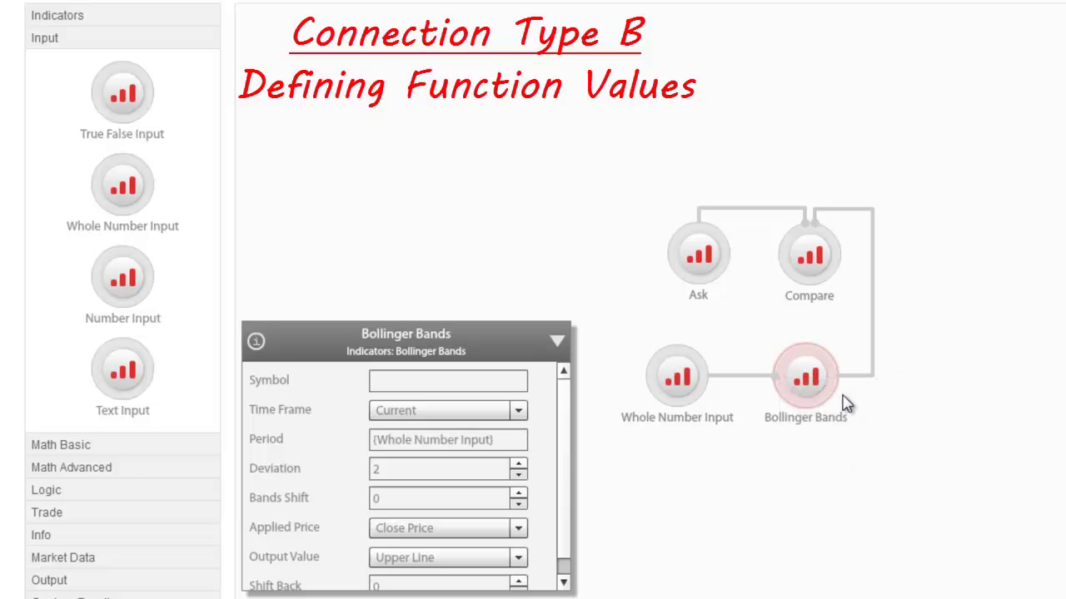
mouse_move(487, 454)
left_click(666, 385)
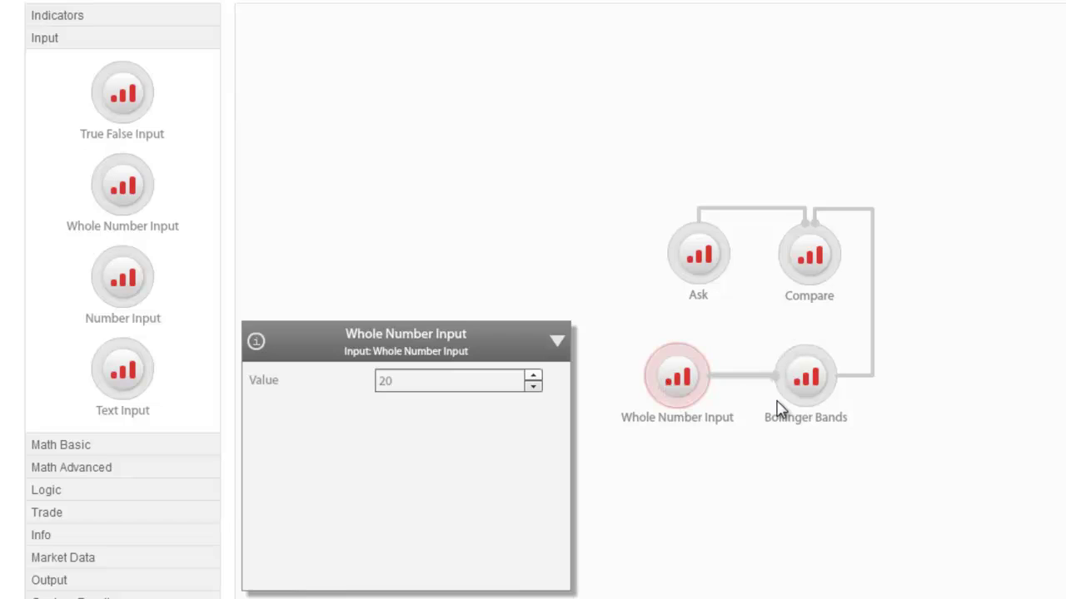
Place an Open Position trade block above the Compare block and rename it Sell Order
left_click(812, 265)
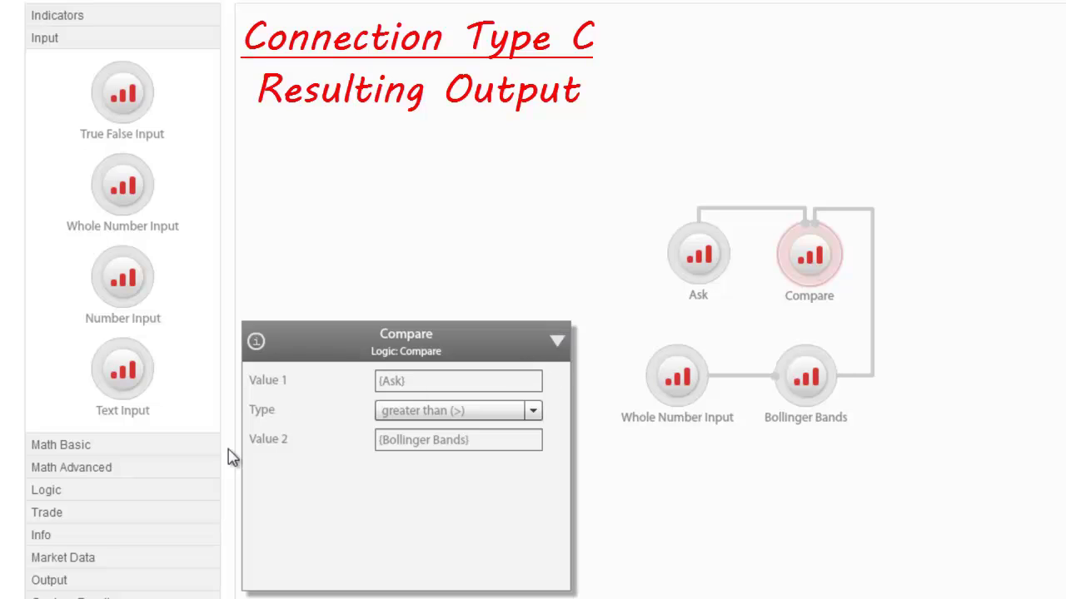
left_click(115, 515)
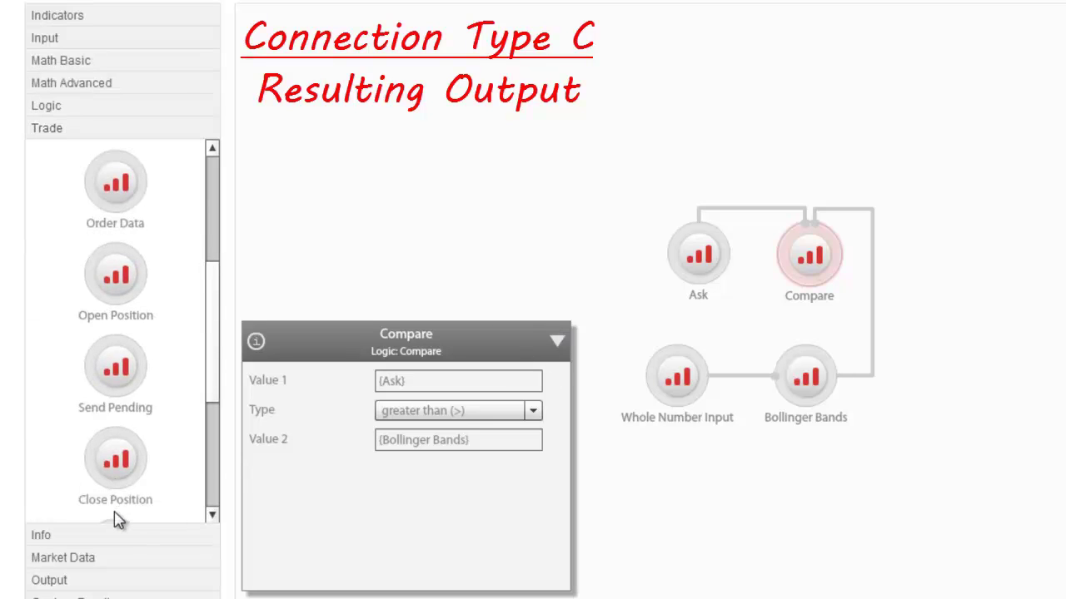
left_click_drag(110, 287, 786, 94)
double_click(773, 159)
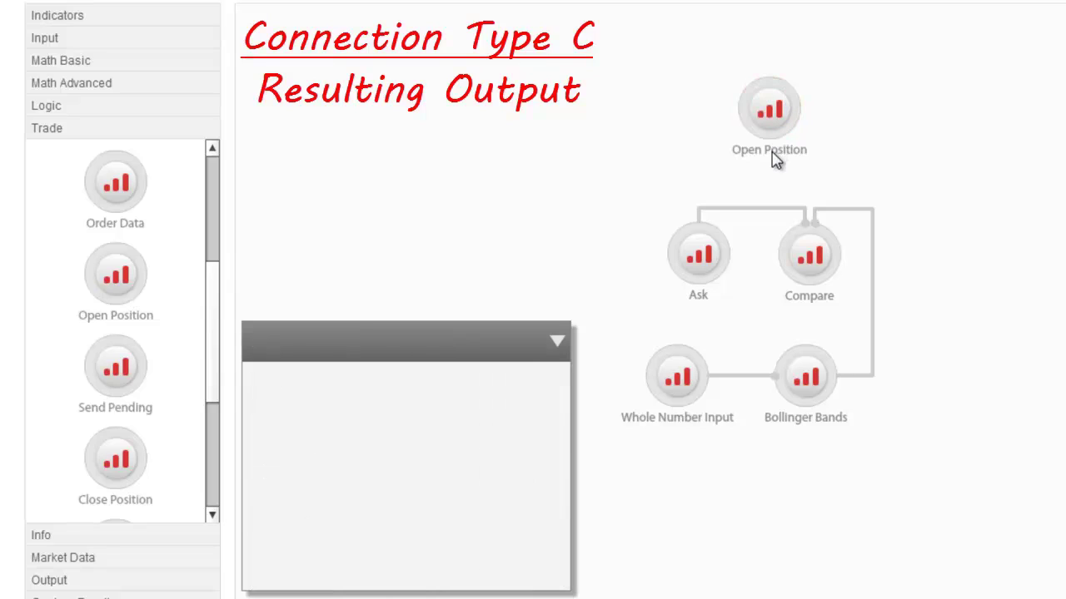
key("BackSpace")
type("Se")
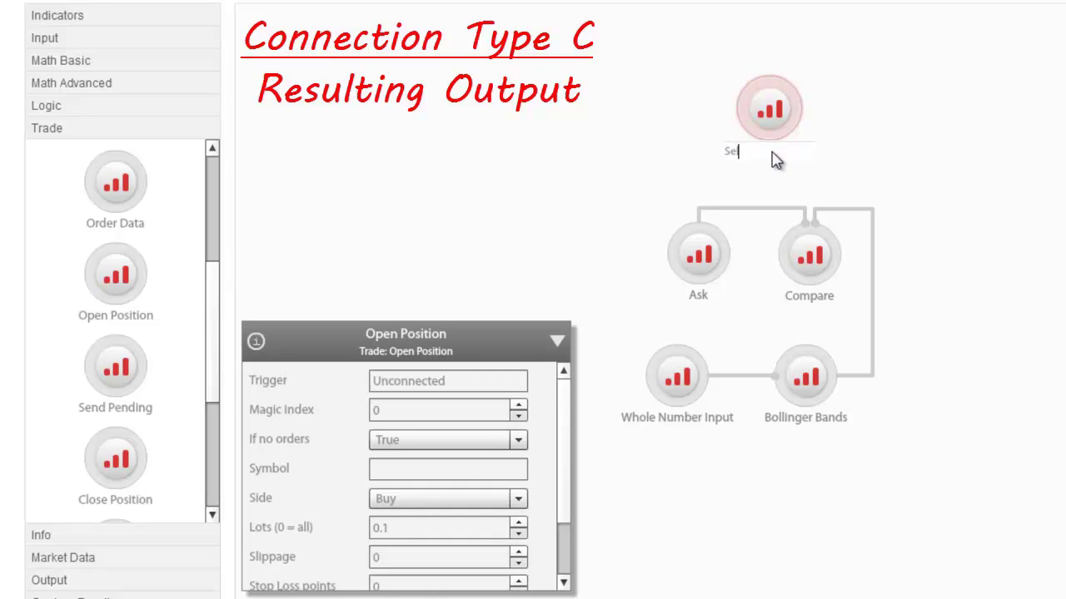
type("ll Order")
left_click(958, 215)
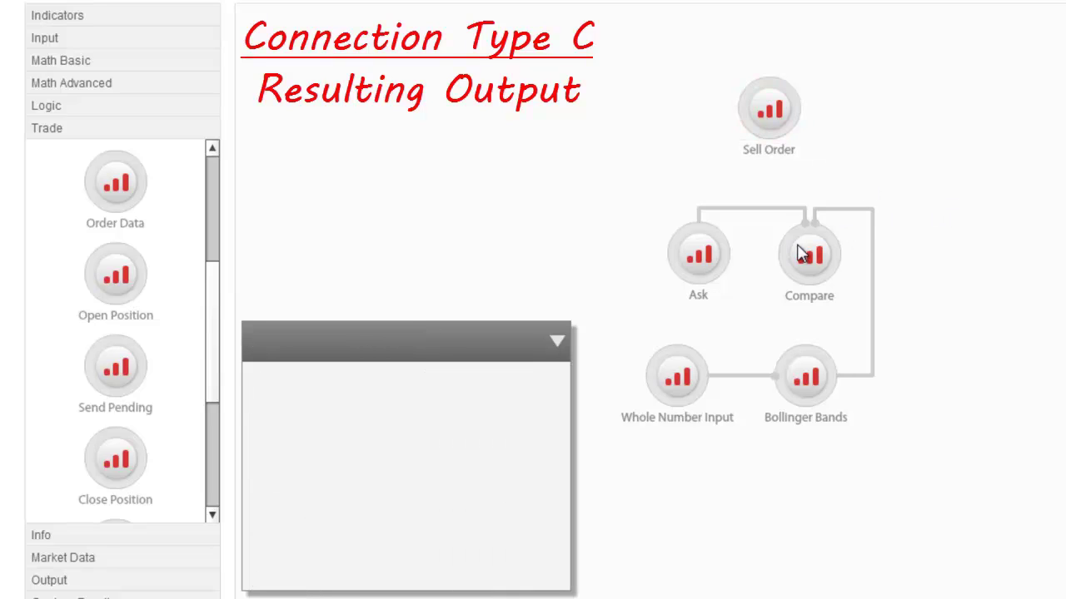
Link Compare's output to the Sell Order block as its trigger and set the order side to Sell
left_click_drag(786, 263, 797, 117)
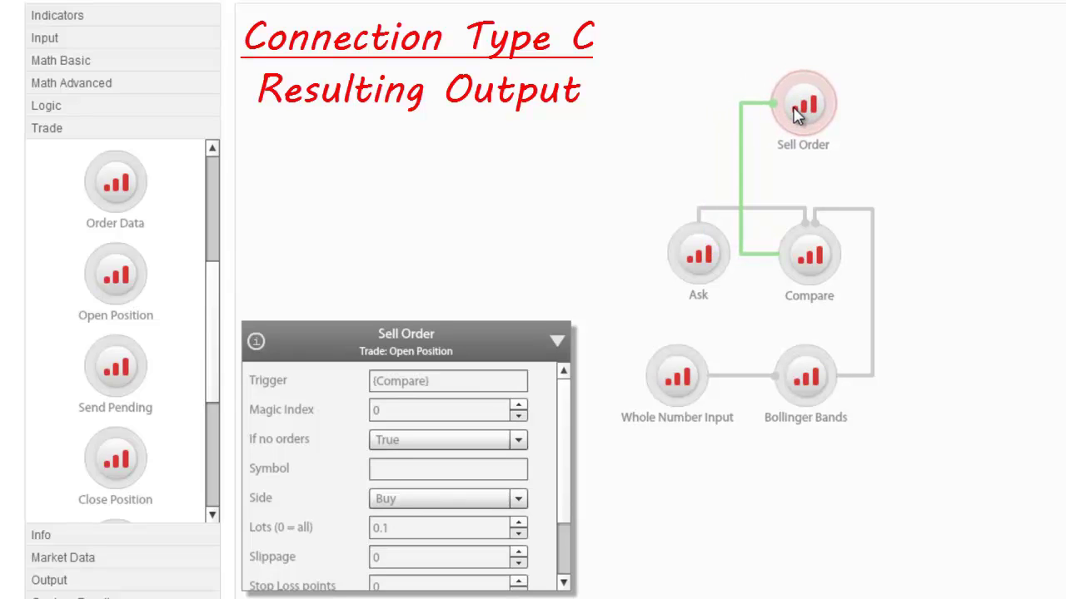
left_click(486, 500)
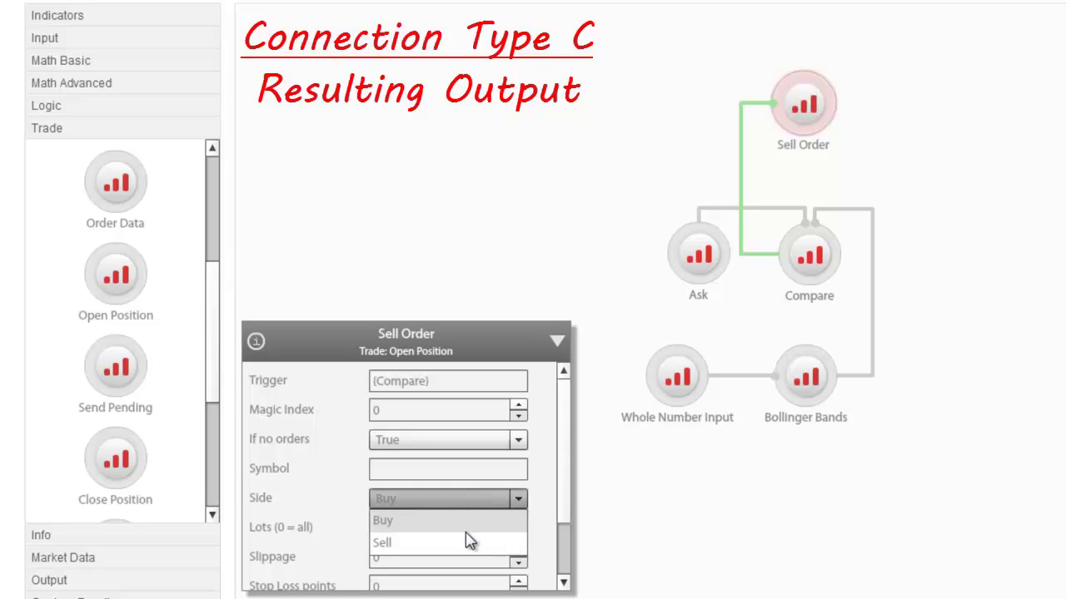
left_click(468, 542)
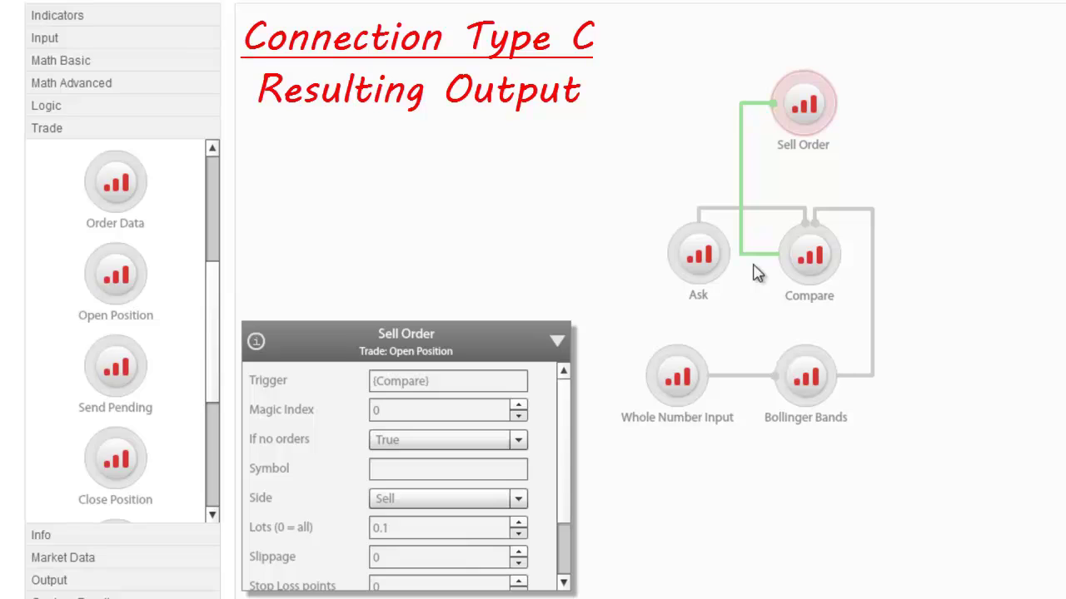
Place a Close Position trade block beside Sell Order and rename it Close Sell Order
left_click(797, 267)
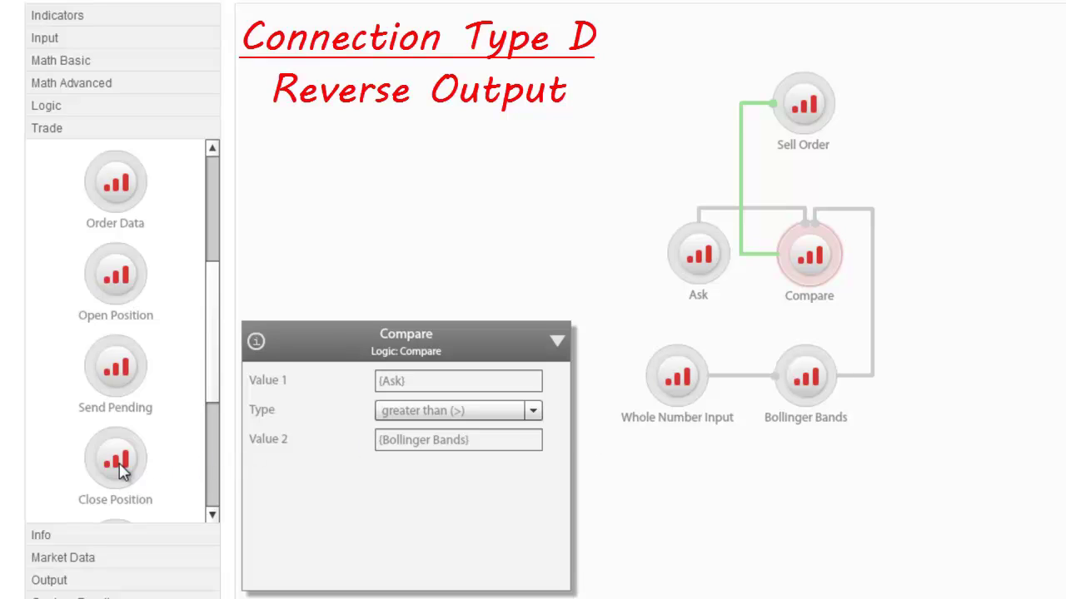
left_click_drag(121, 472, 918, 97)
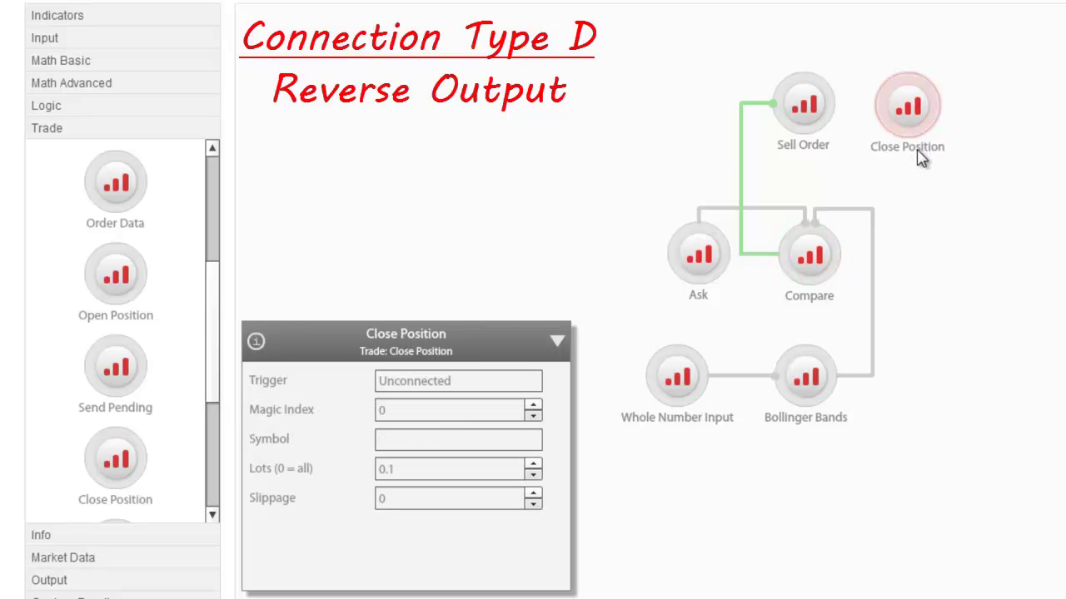
double_click(919, 155)
left_click_drag(896, 147, 991, 175)
type("Sell Order")
left_click(991, 183)
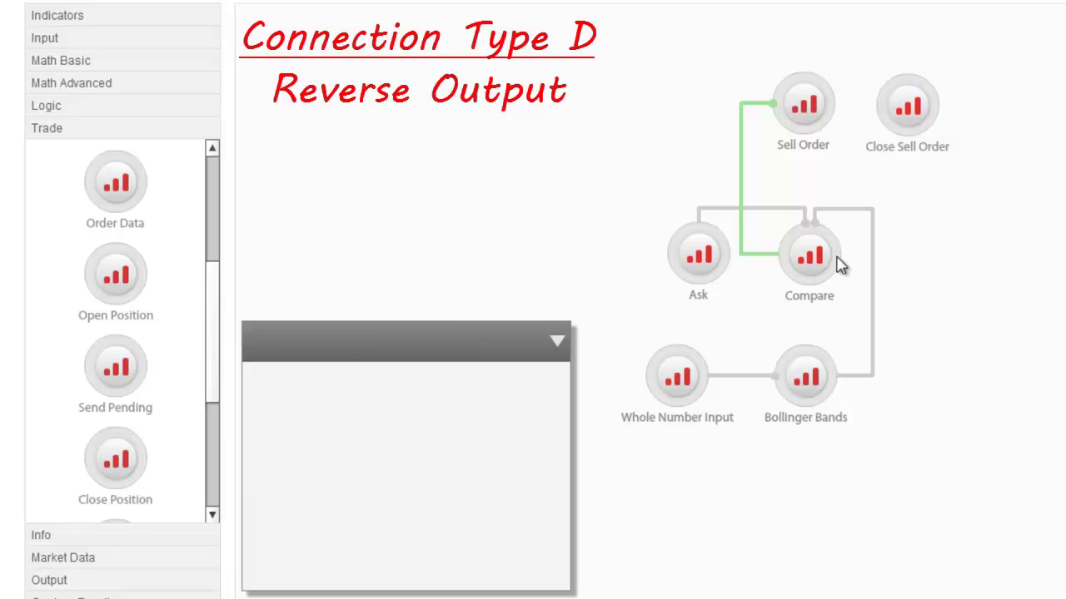
Link Compare's output to Close Sell Order and set that link's Reverse output to True
left_click_drag(837, 265, 938, 113)
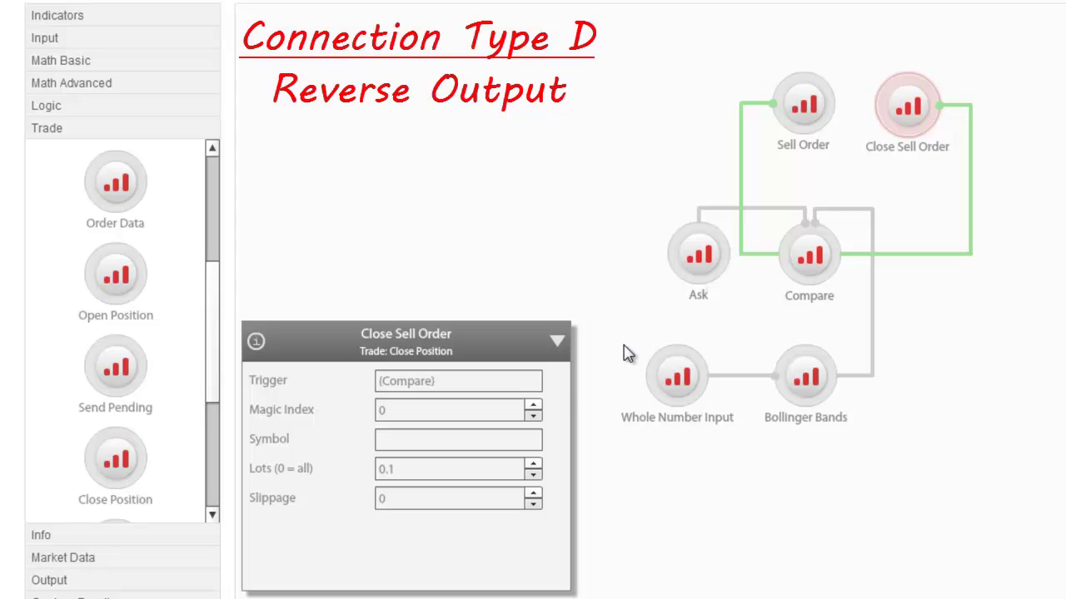
mouse_move(560, 388)
left_click(945, 259)
left_click(944, 255)
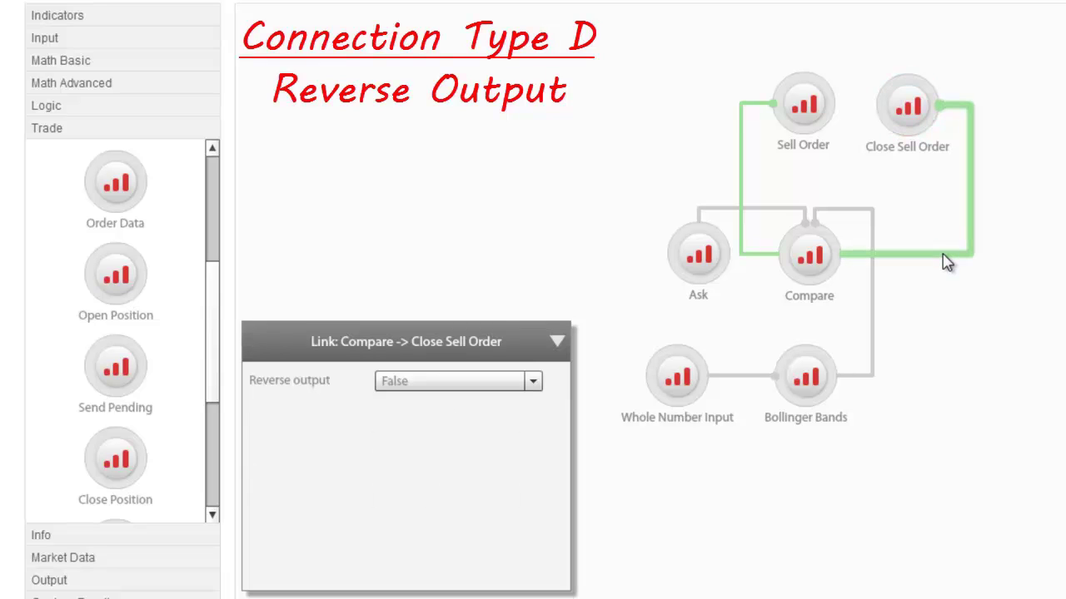
left_click(532, 381)
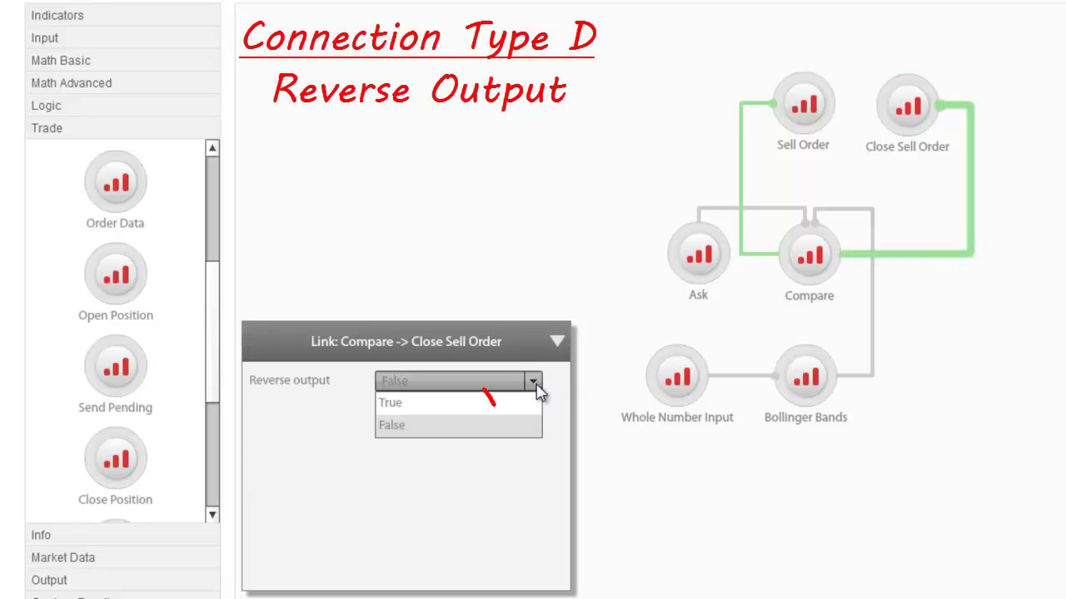
left_click(528, 402)
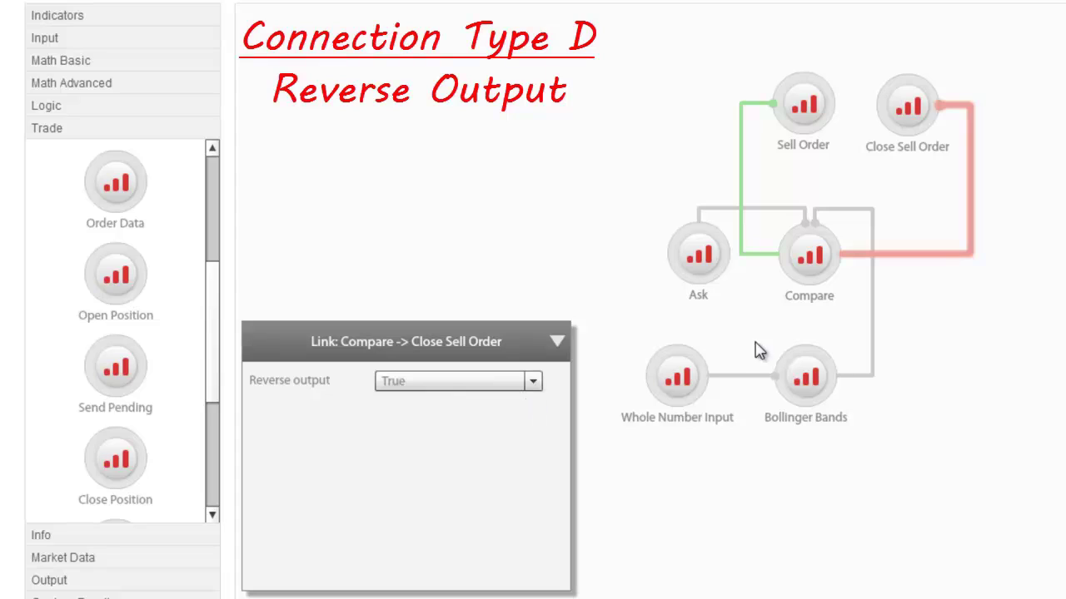
left_click(918, 288)
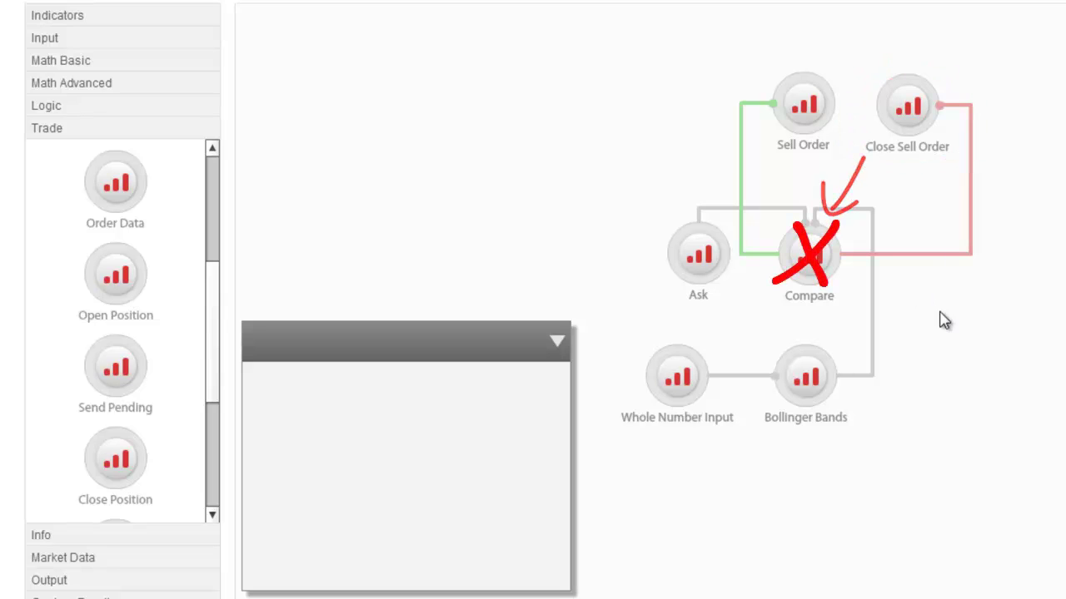
Delete all the blocks and links from the canvas
mouse_move(1033, 487)
left_mouse_down()
mouse_move(763, 183)
mouse_move(594, 83)
mouse_move(597, 61)
left_mouse_up()
key("Delete")
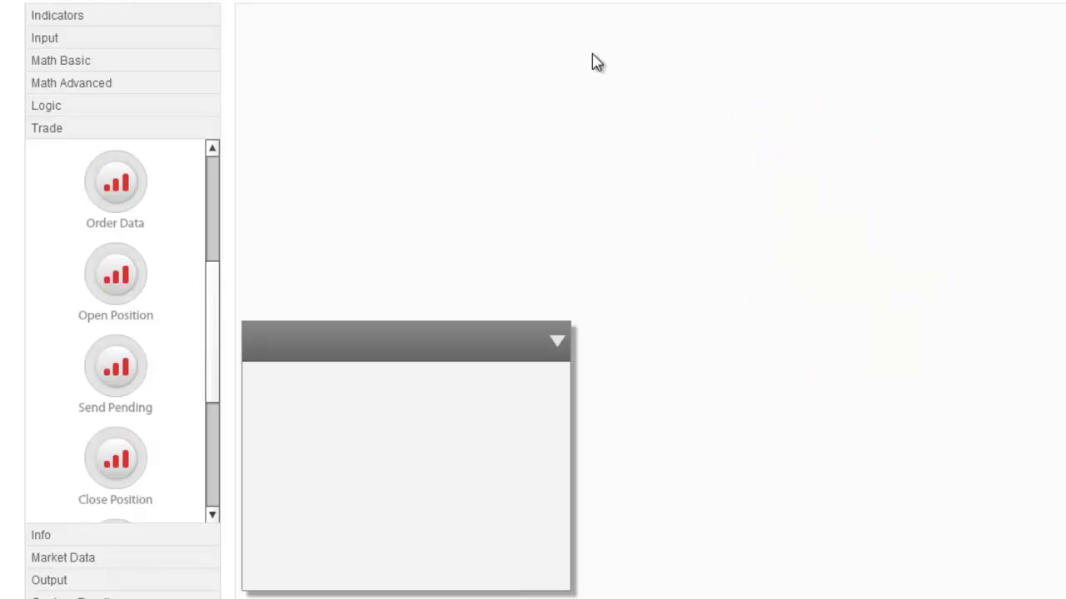
Place a Max block and an AND block side by side and try to link AND to Max
left_click(171, 64)
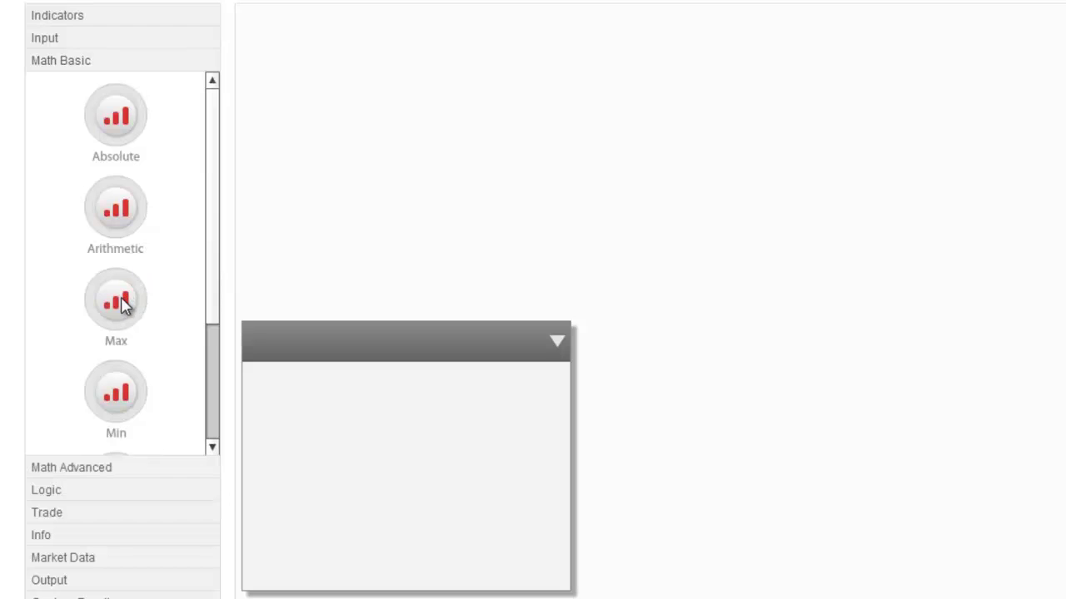
left_click_drag(122, 305, 355, 261)
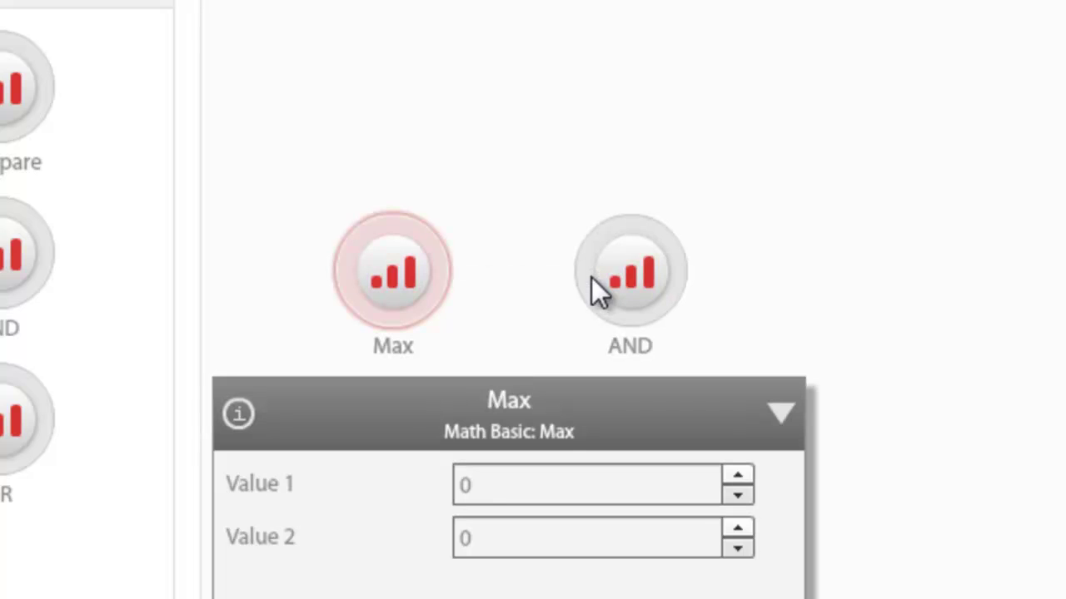
left_click_drag(587, 272, 436, 272)
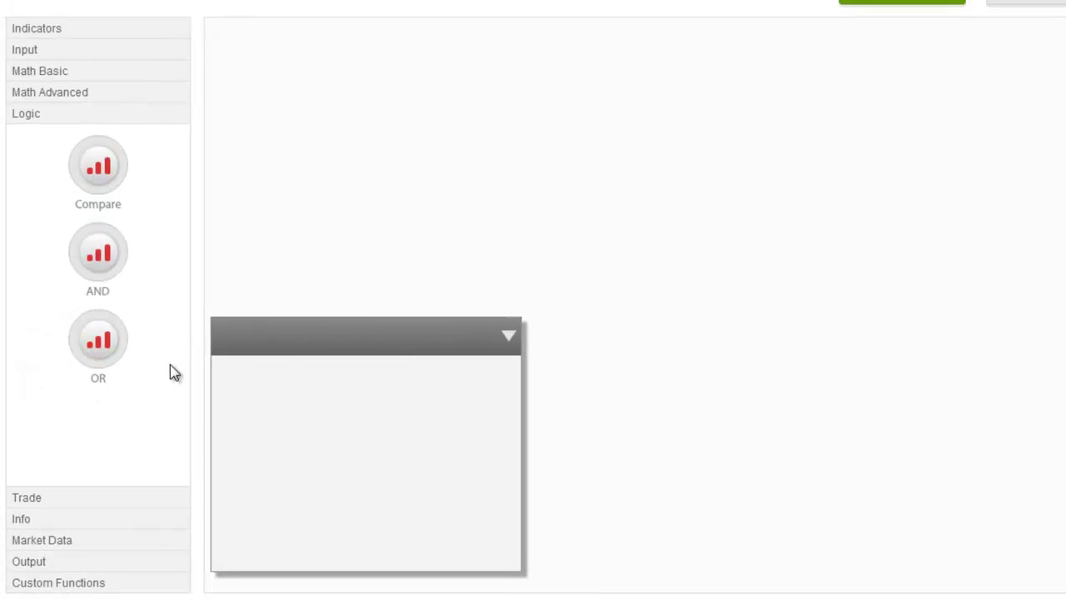
Place an Account info block and a Relative Strength Index indicator block side by side on the canvas
left_click(130, 519)
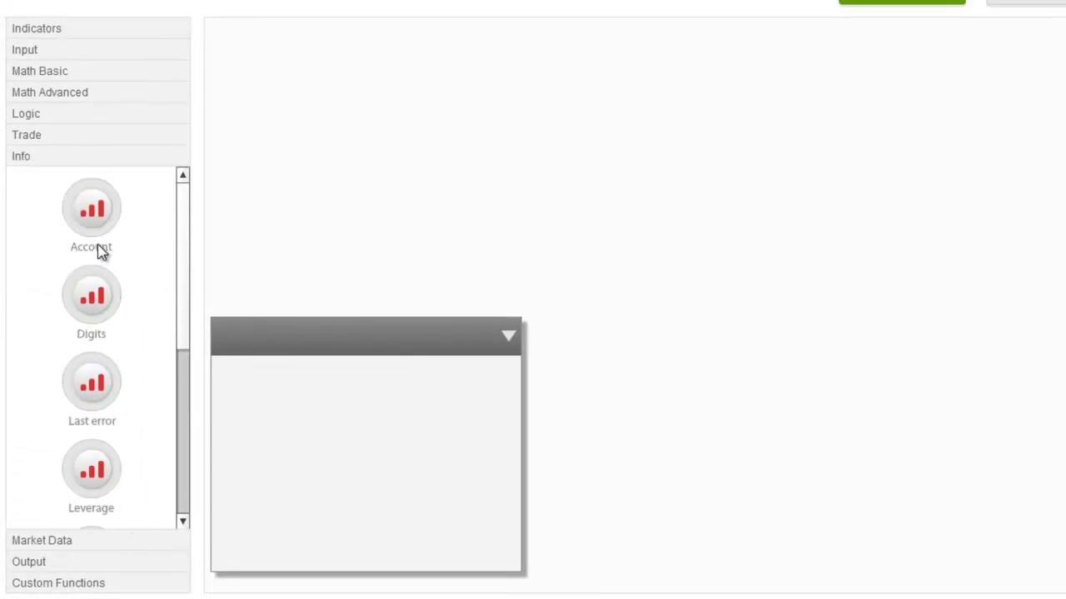
left_click_drag(91, 228, 326, 251)
left_click(91, 31)
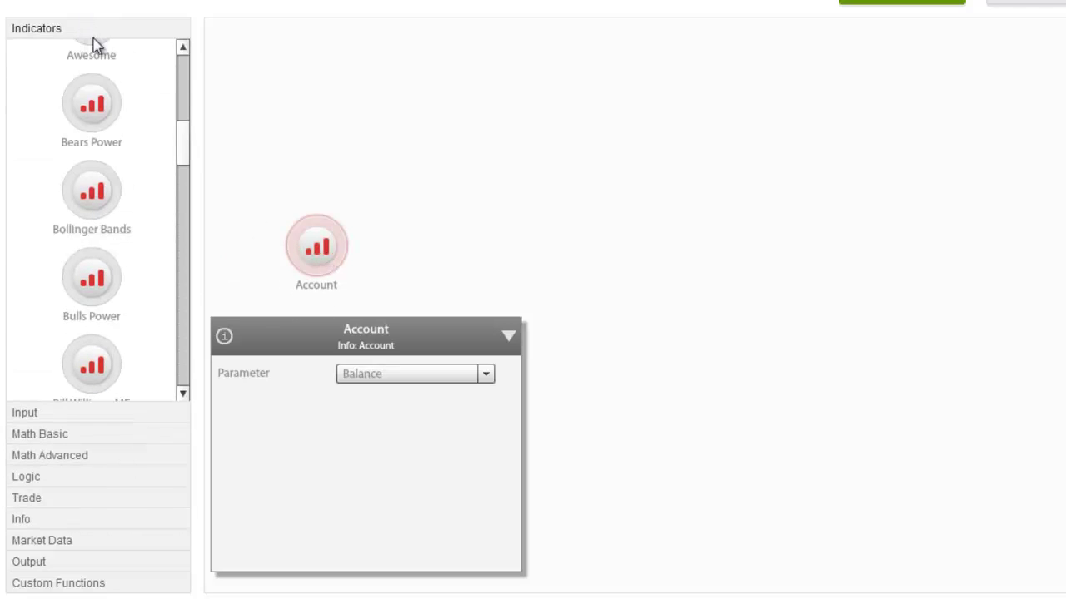
left_click_drag(175, 138, 193, 348)
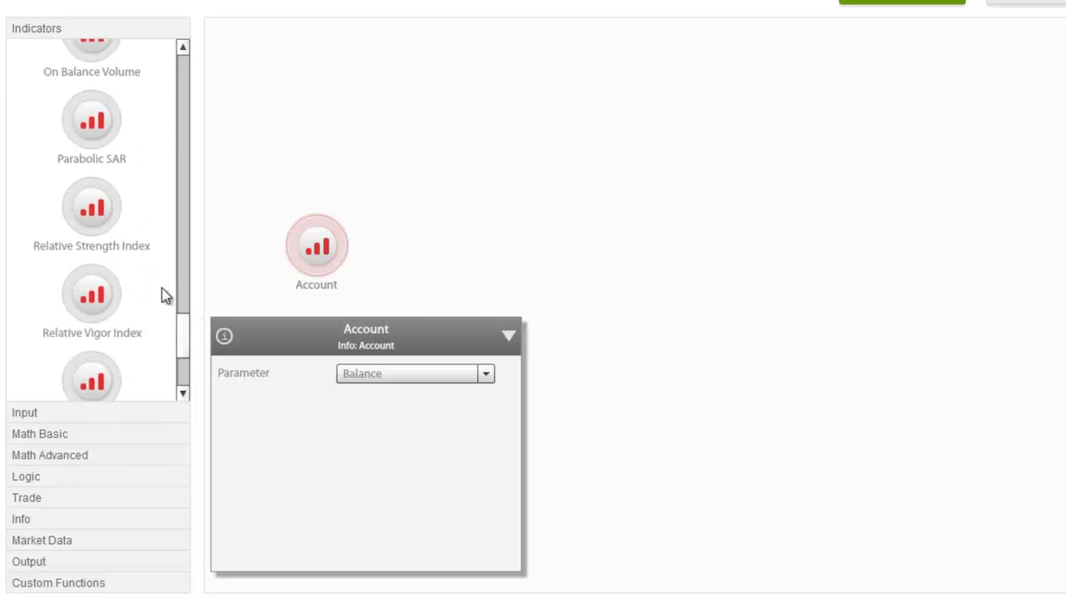
left_click_drag(93, 215, 445, 243)
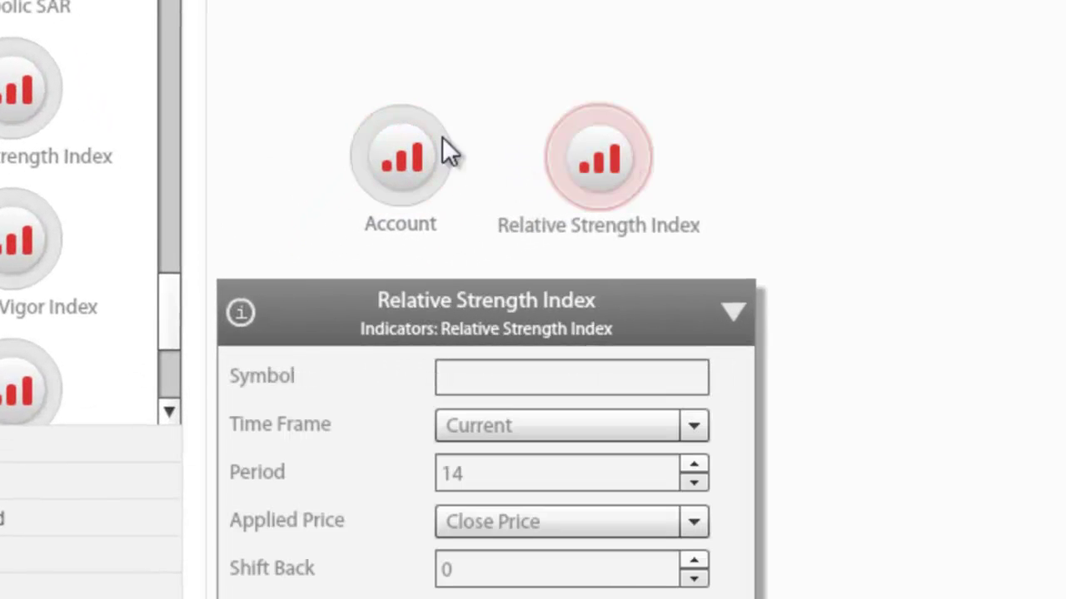
Link the Account block's output to the Period input of the Relative Strength Index block
left_click_drag(410, 111, 612, 119)
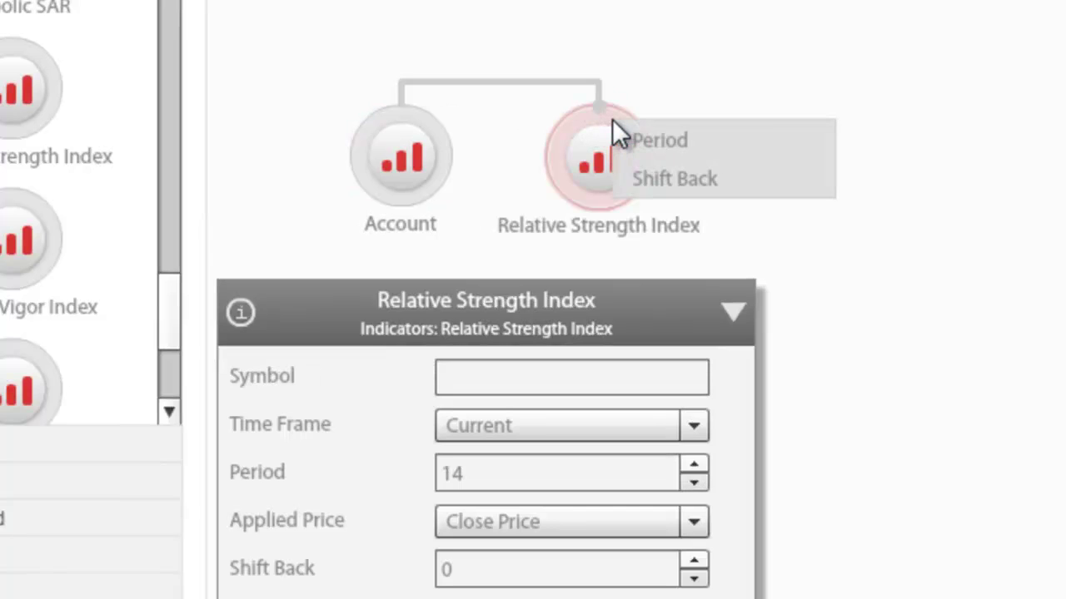
left_click(726, 146)
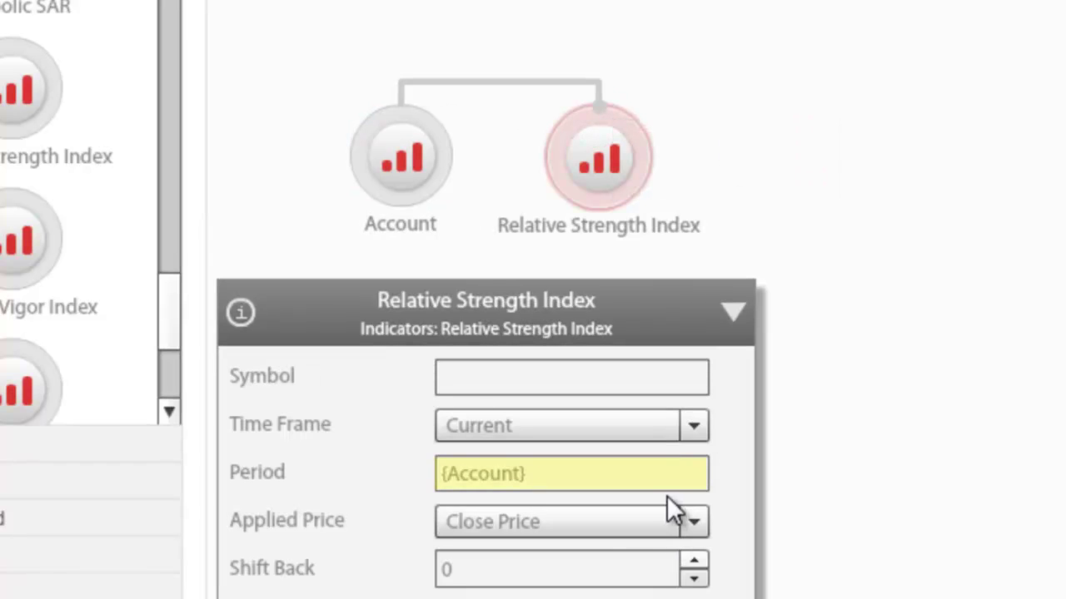
mouse_move(670, 486)
Delete the Account and Relative Strength Index blocks together with their link
left_click_drag(849, 279, 348, 2)
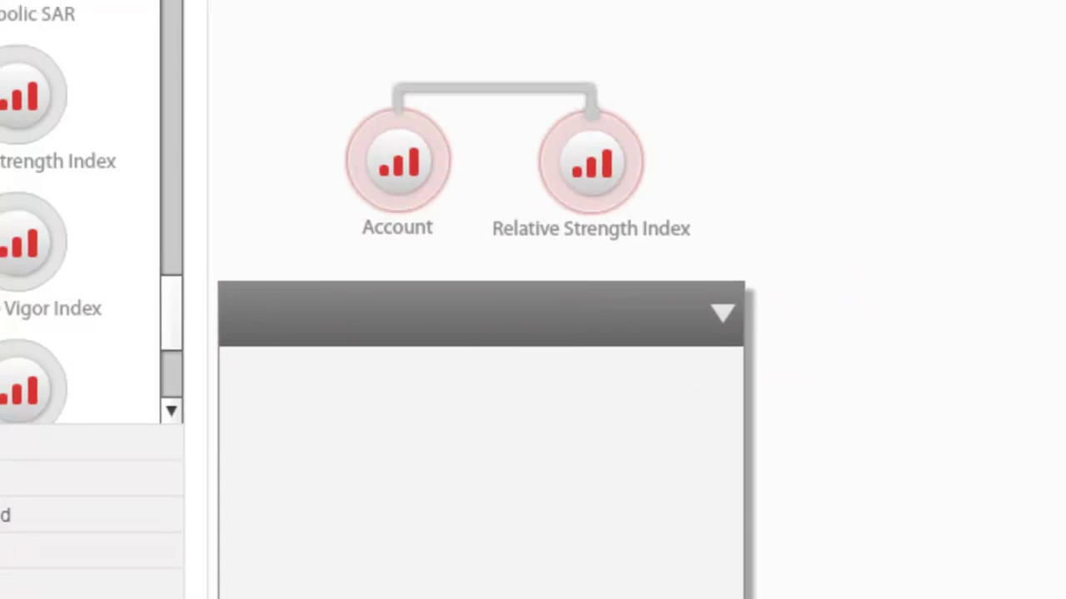
key("Delete")
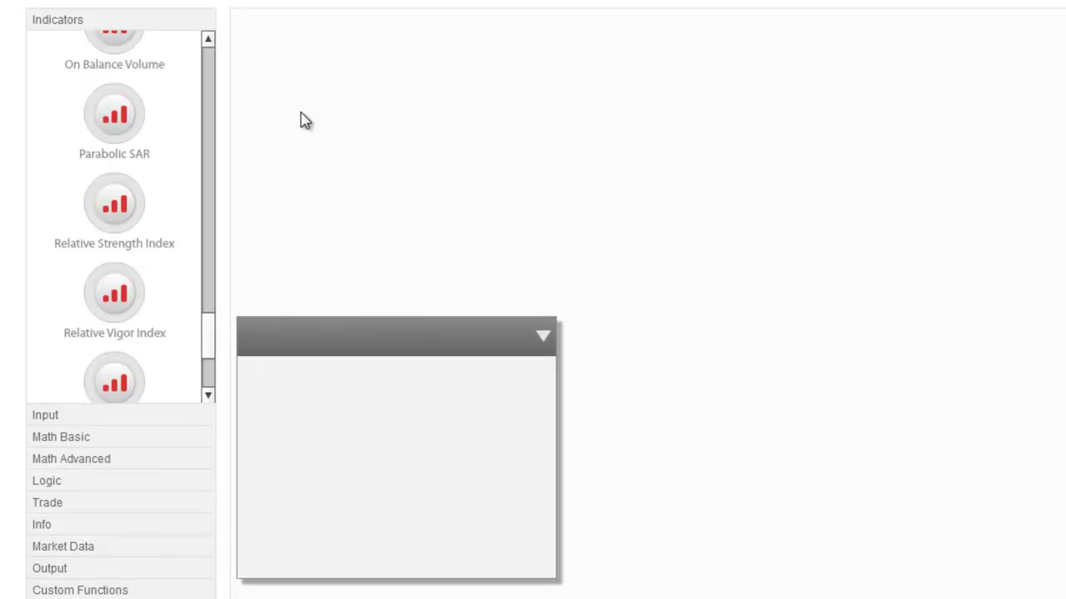
Place a Bollinger Bands indicator block and an Arithmetic block side by side on the canvas
left_click_drag(203, 338, 191, 150)
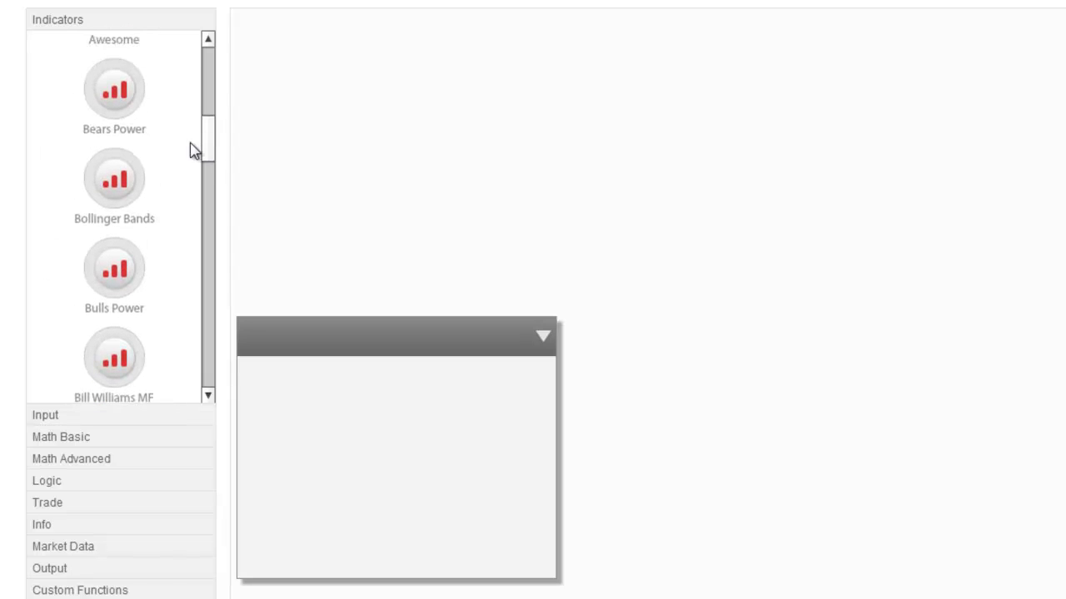
left_click_drag(124, 180, 347, 245)
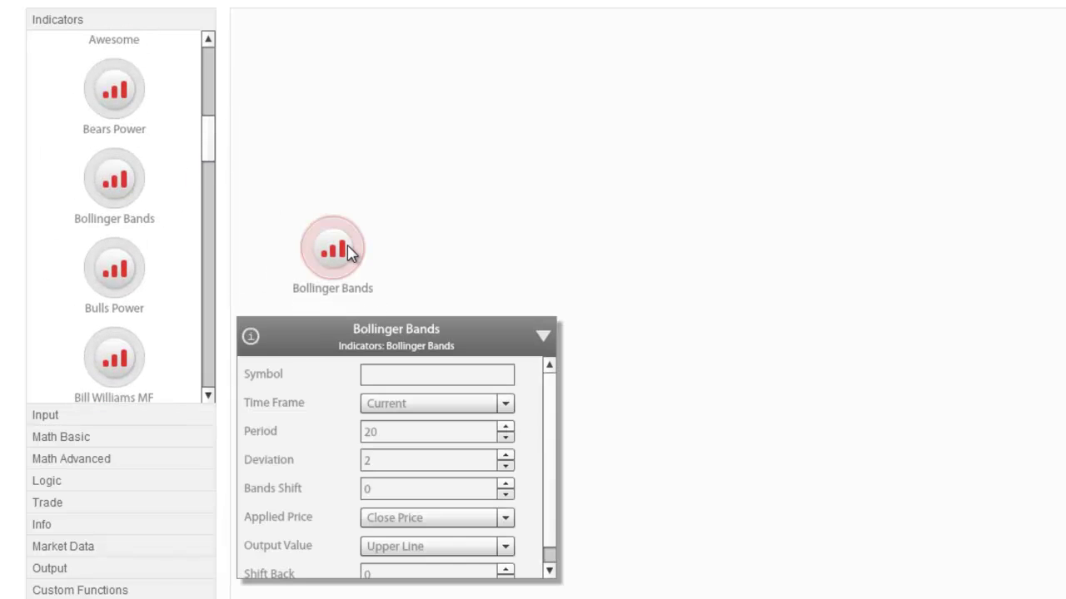
left_click(121, 439)
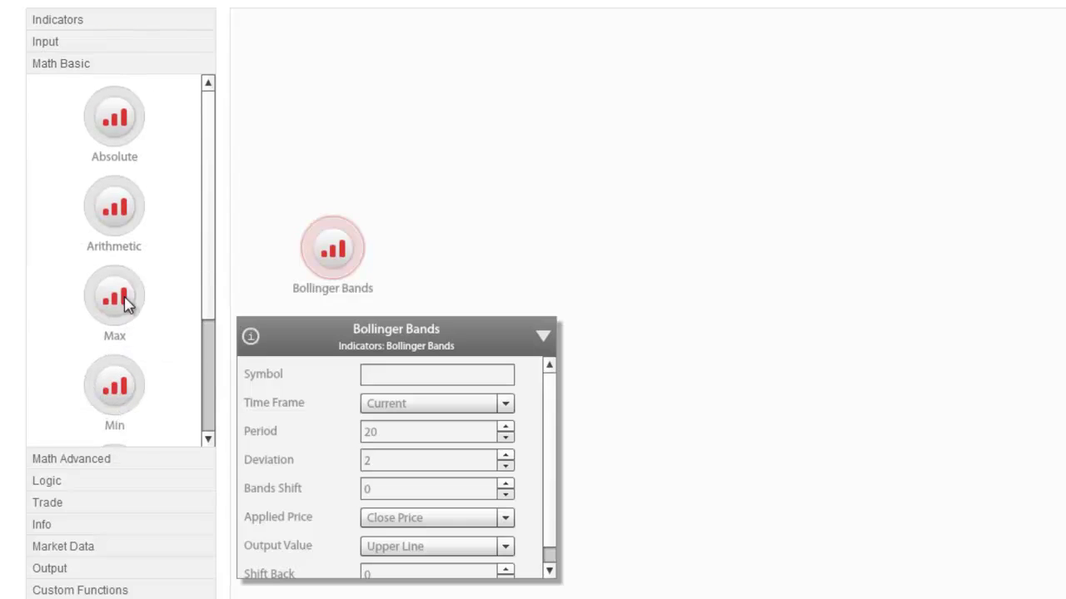
left_click_drag(124, 233, 451, 259)
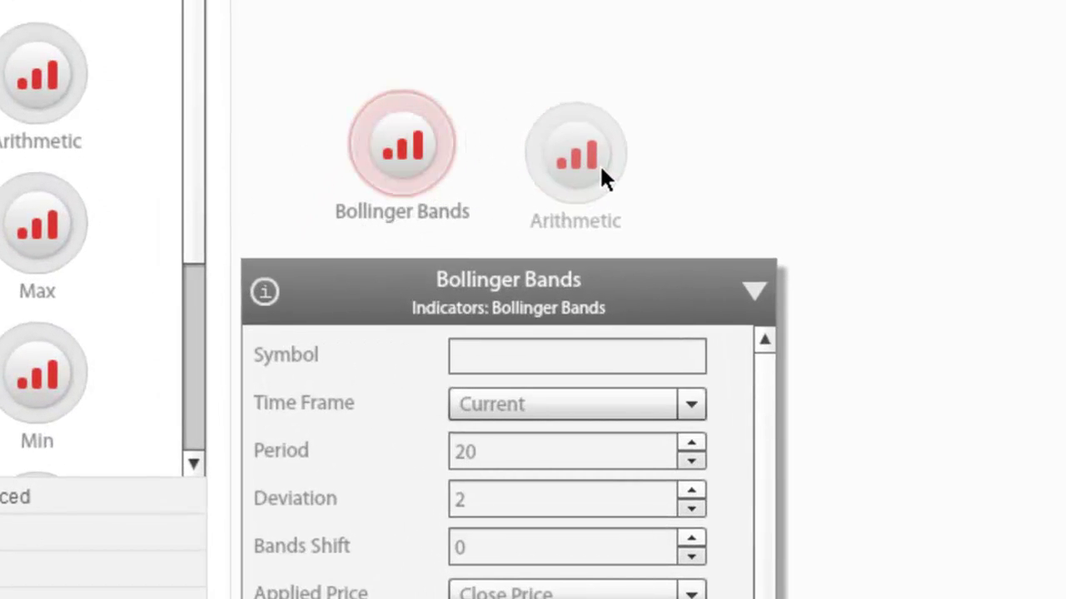
left_click_drag(601, 167, 655, 160)
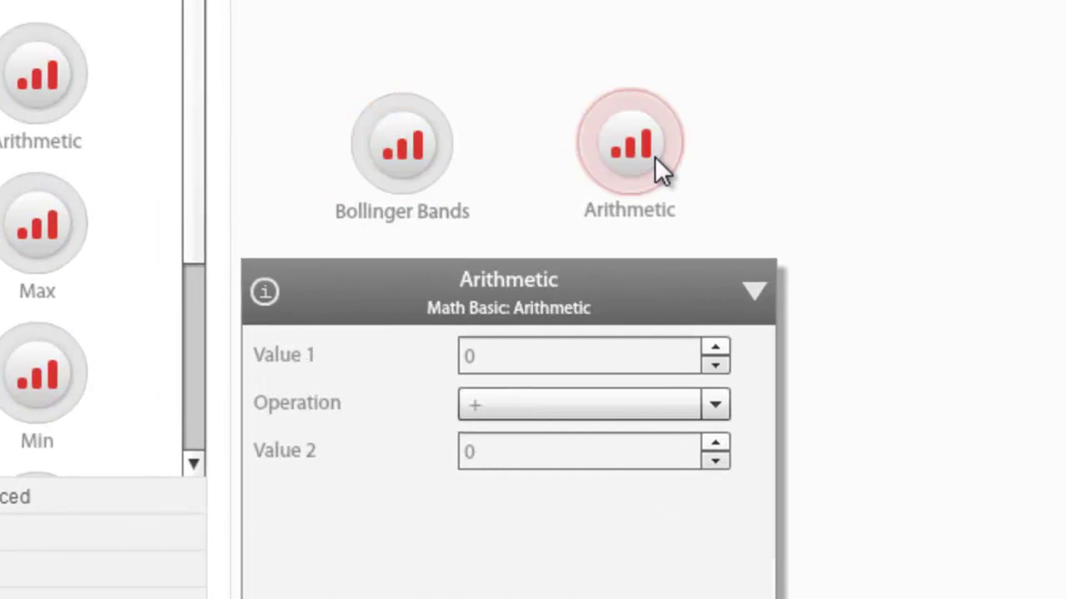
Link Bollinger Bands to the Arithmetic block's Value 1 and set Value 2 to 3
left_click_drag(409, 98, 629, 102)
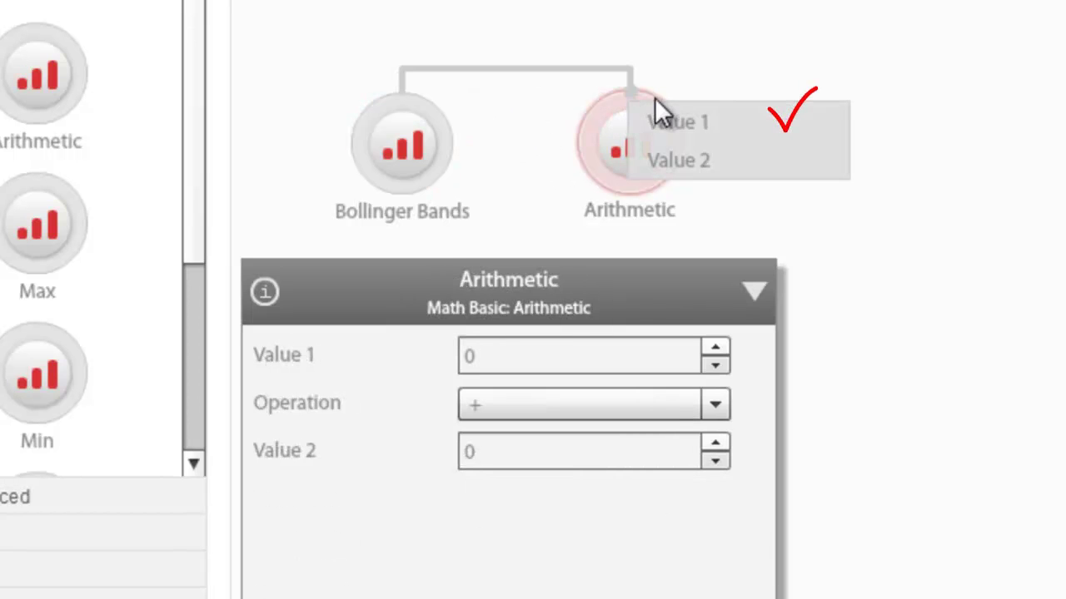
left_click(666, 118)
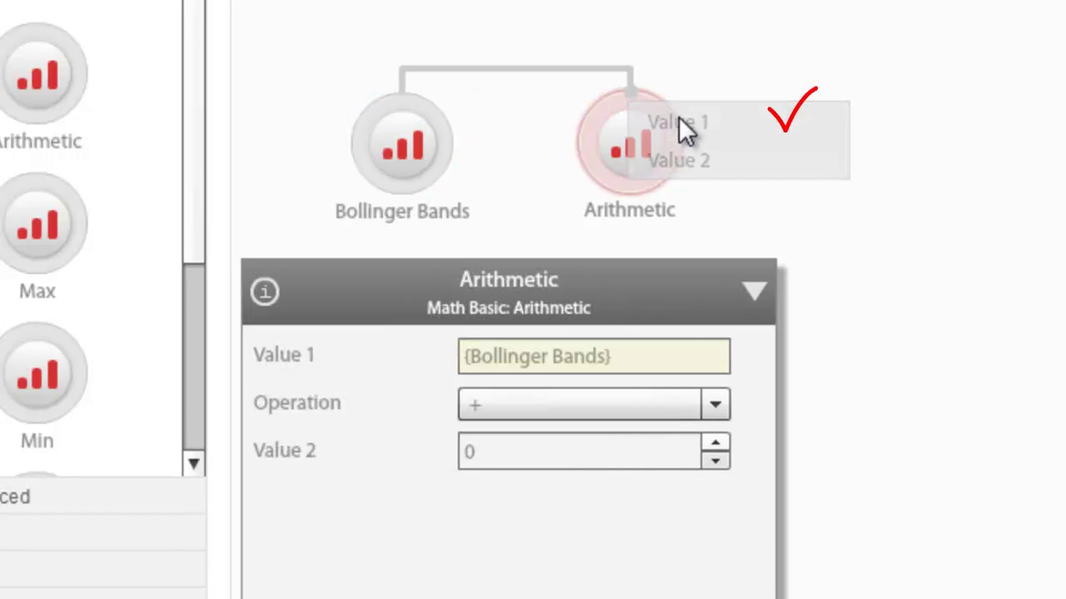
left_click(621, 438)
key("BackSpace")
type("3")
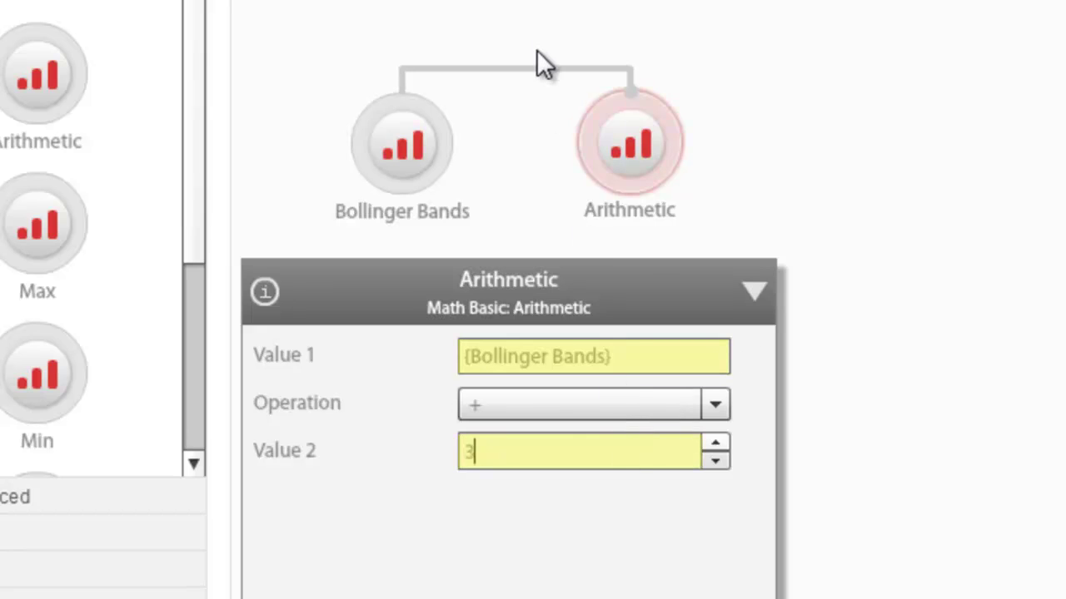
Replace the link from Bollinger Bands to Arithmetic with one from Arithmetic to the Period input of Bollinger Bands
left_click(541, 70)
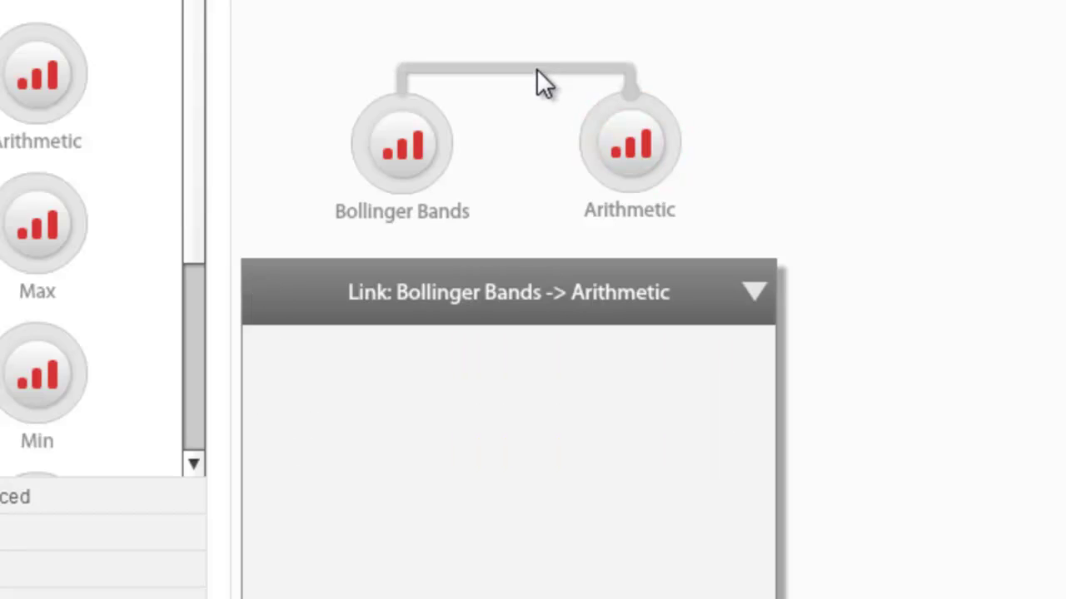
key("Delete")
left_click_drag(623, 99, 407, 98)
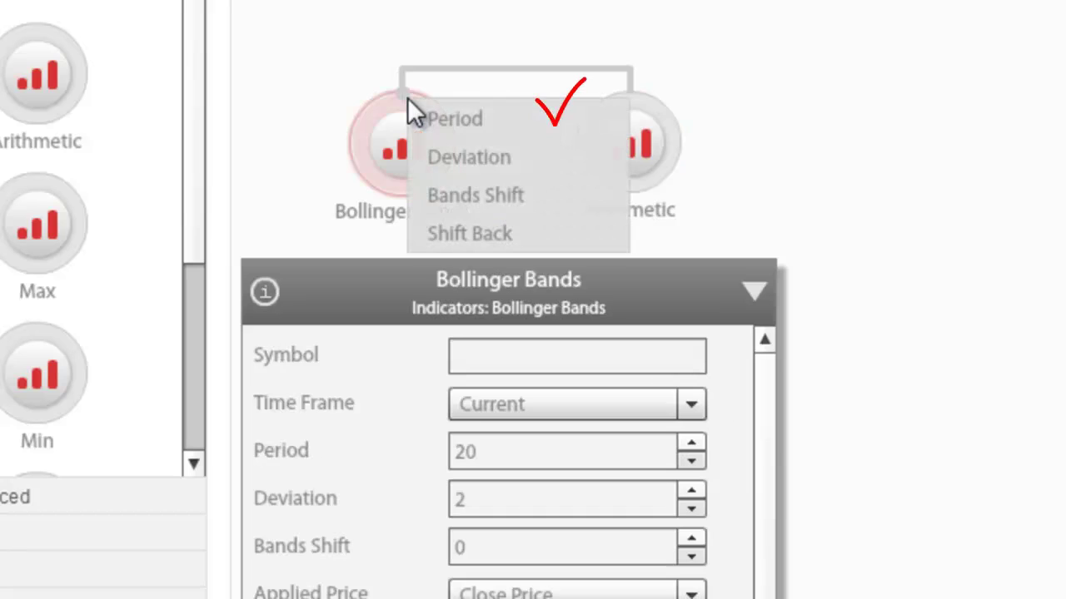
left_click(562, 124)
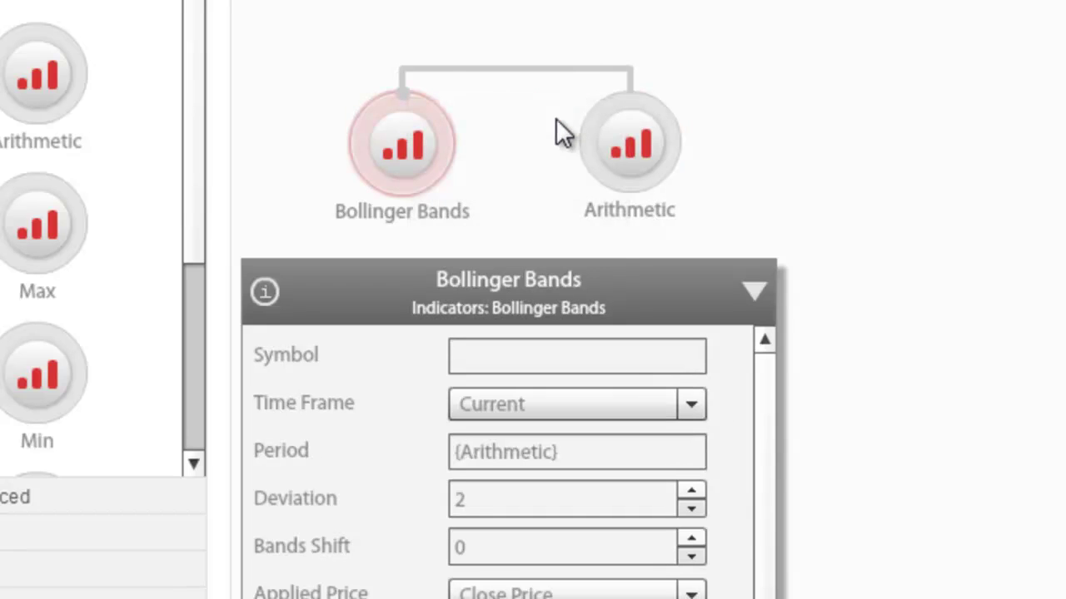